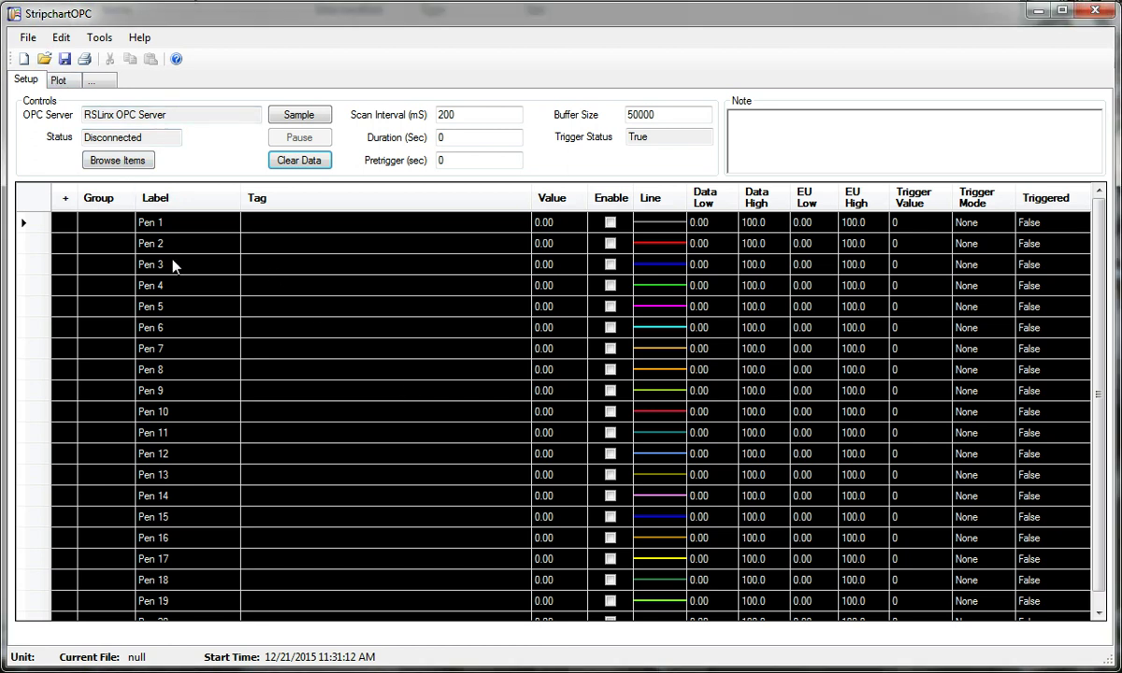
- Open the saved pen setup file Titan Setup.st4
click(44, 59)
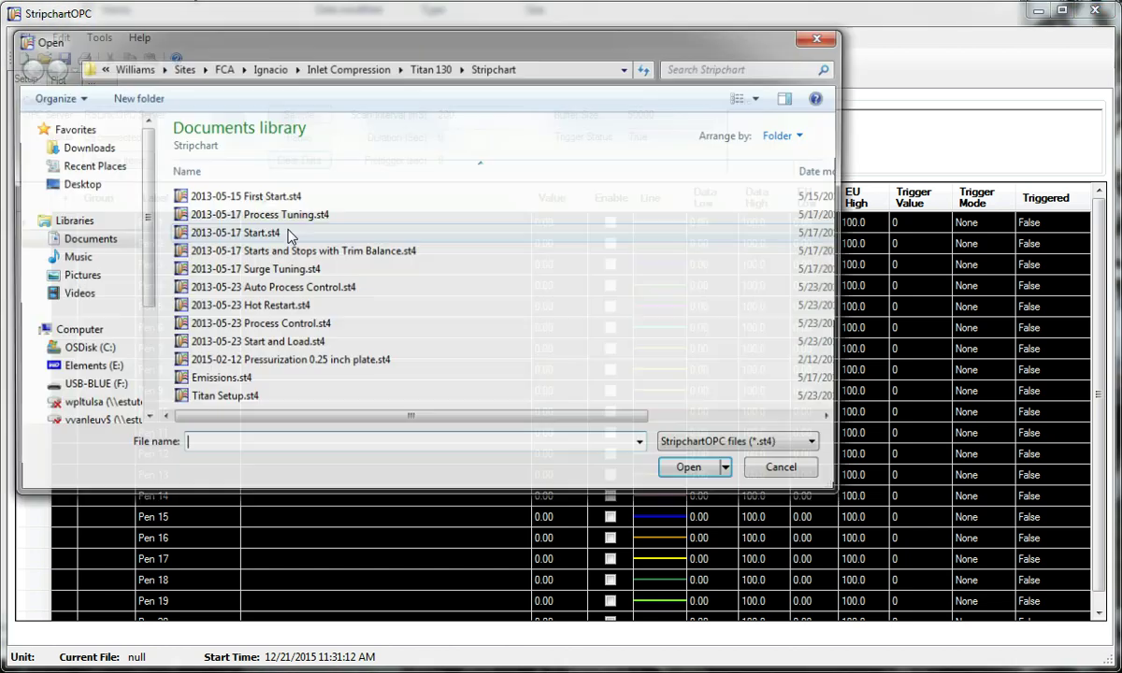
double_click(225, 400)
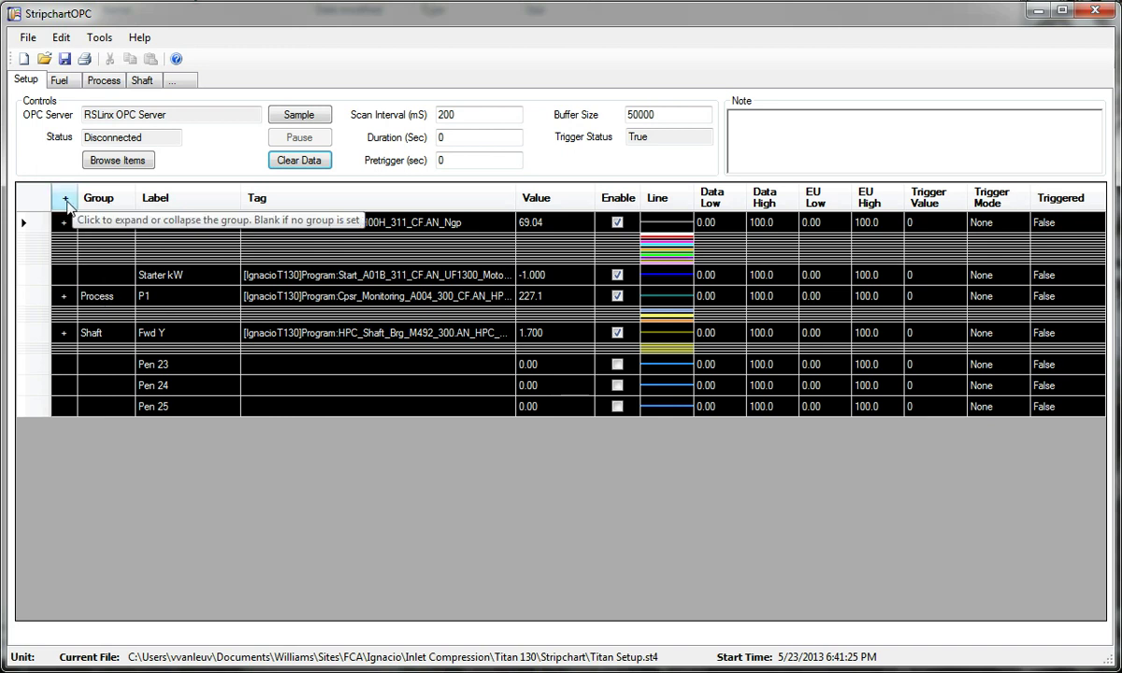
- Expand all pen groups to review them, then collapse Fuel and Process, leaving Shaft's five pens showing
click(65, 198)
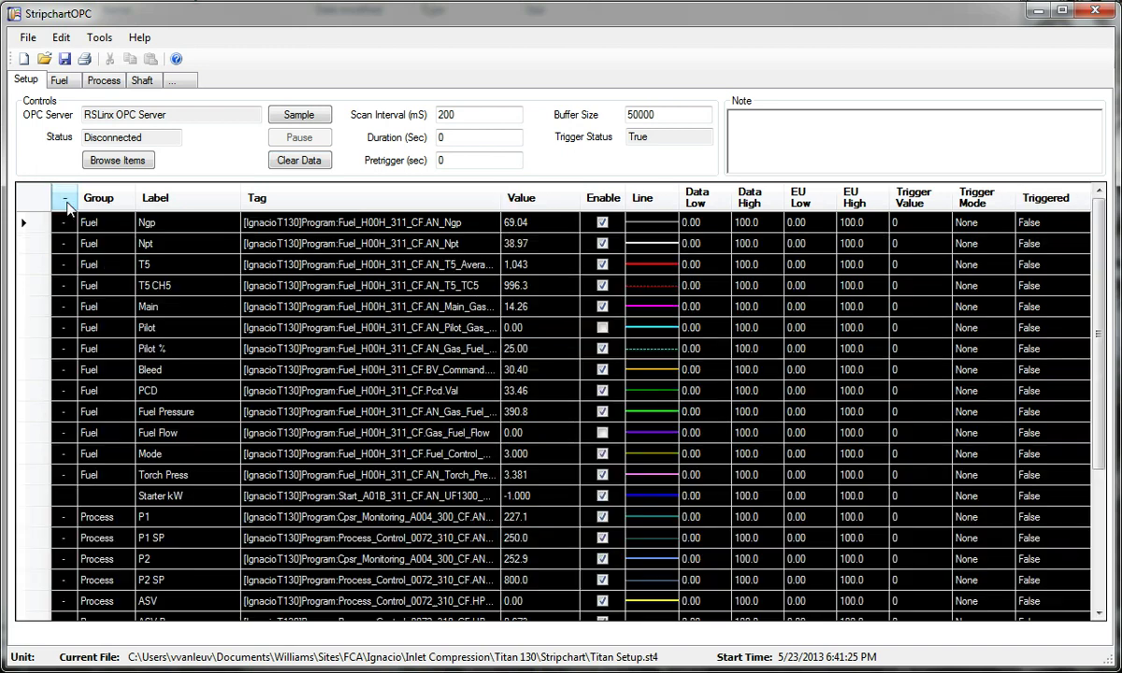
scroll(207, 368, down, 3)
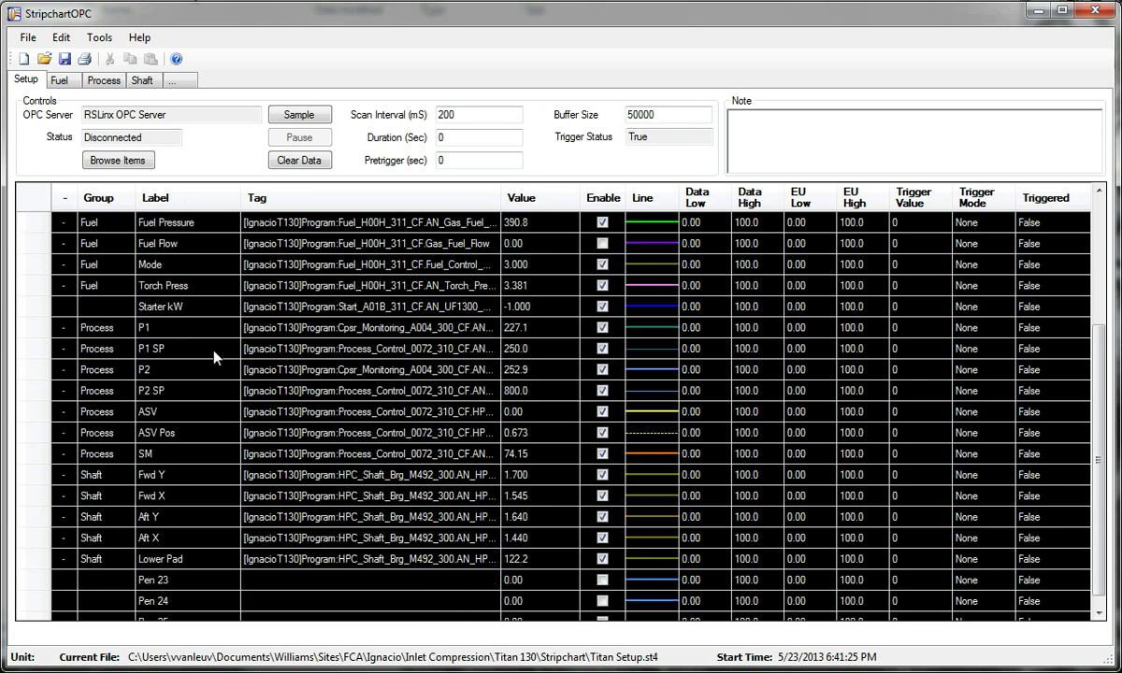
scroll(178, 360, up, 3)
scroll(159, 346, up, 1)
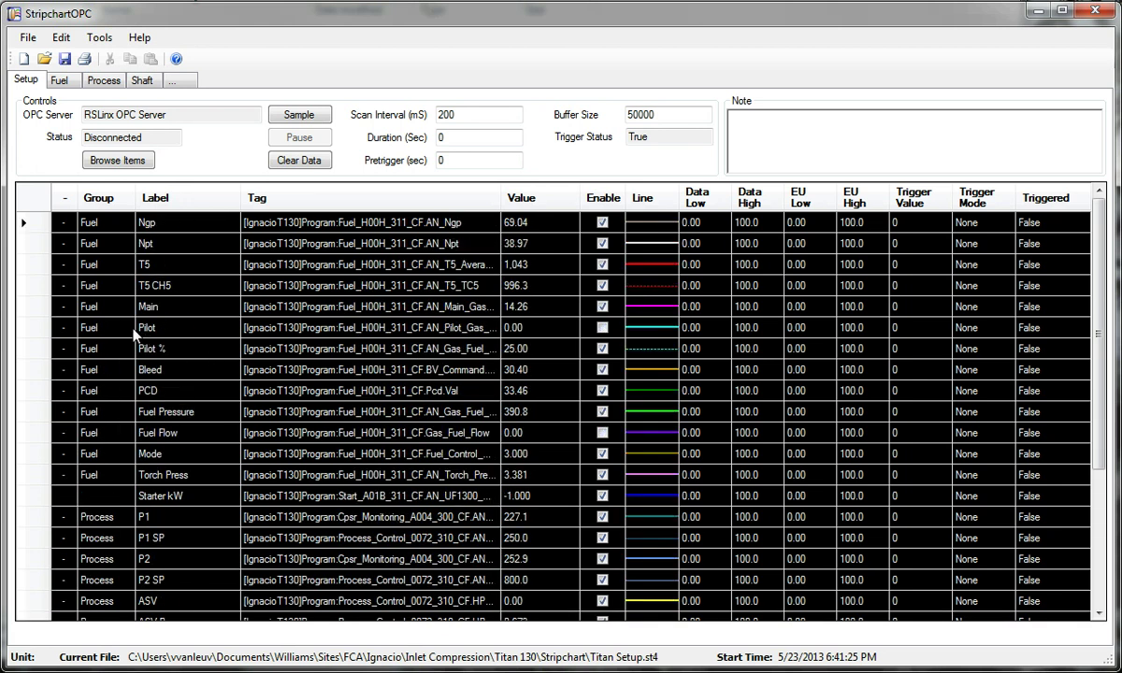
click(66, 225)
click(64, 296)
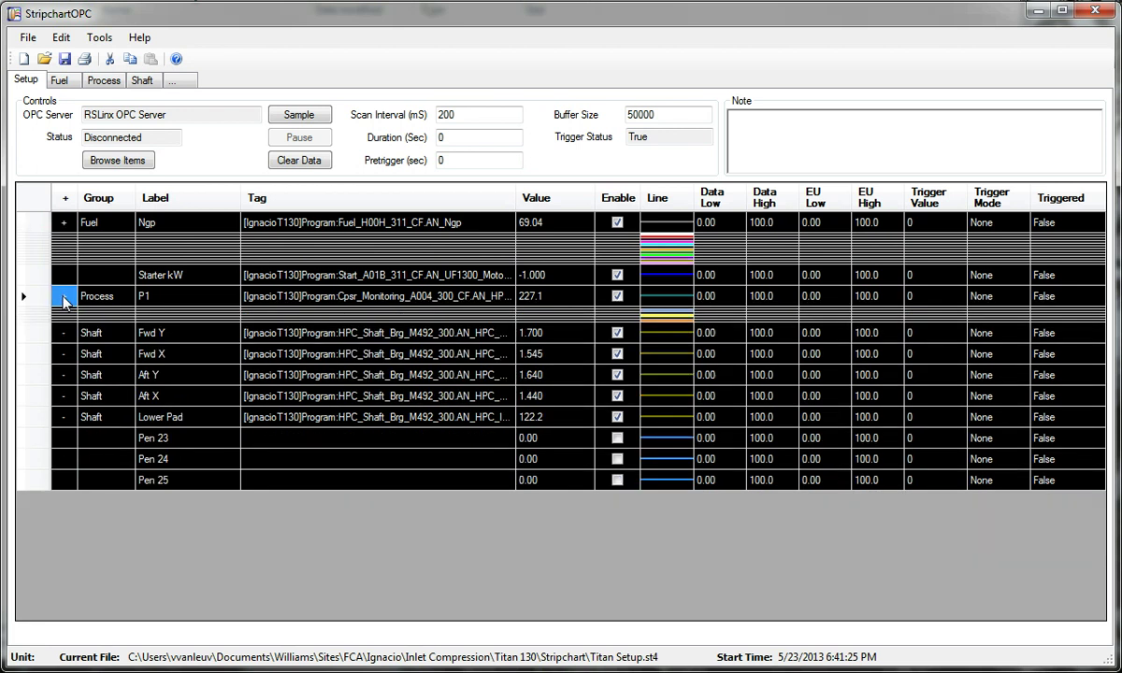
click(64, 296)
click(64, 296)
- Uncheck Enable on the collapsed Shaft group and confirm its five pens read 0.00
click(65, 333)
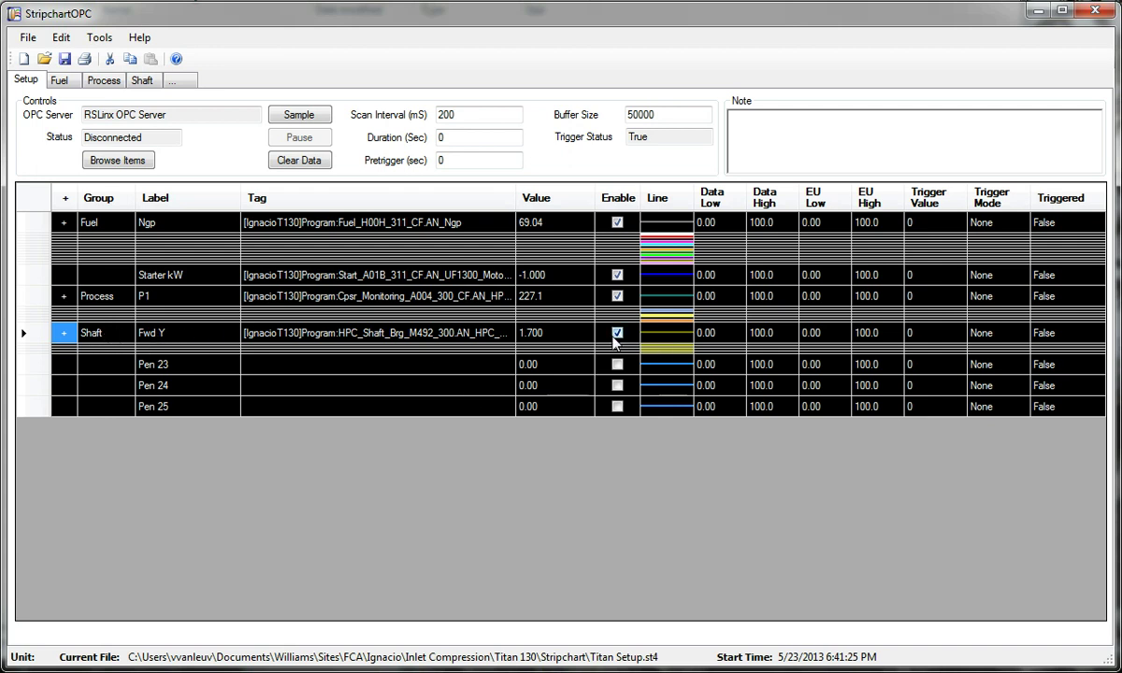
click(617, 334)
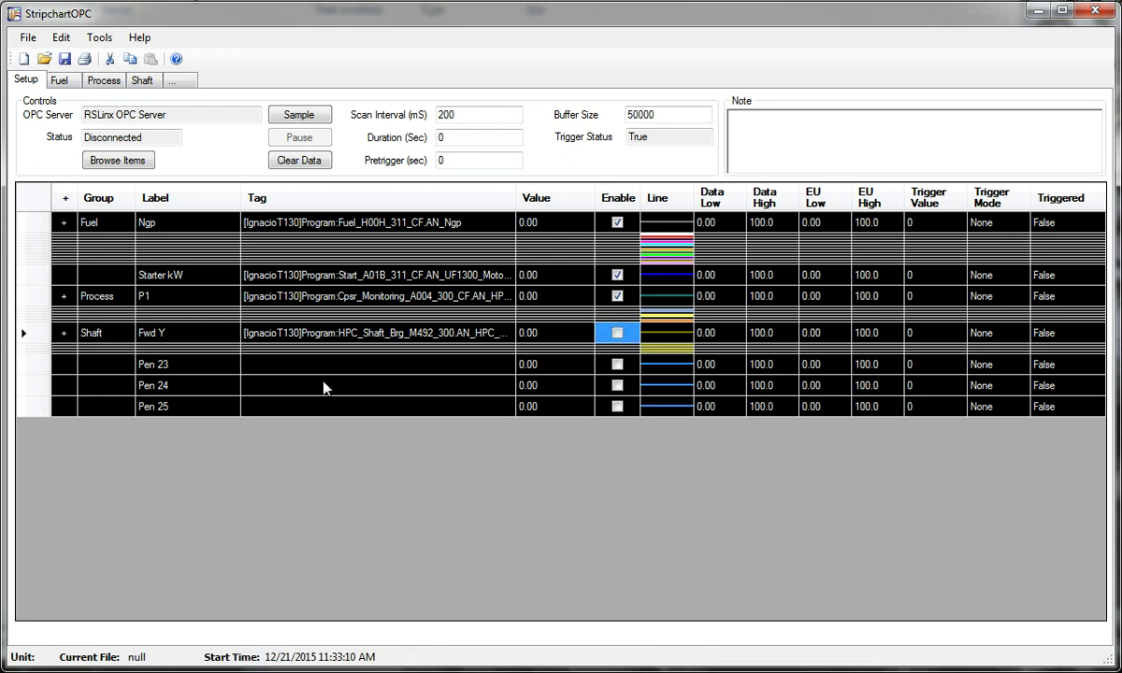
click(64, 335)
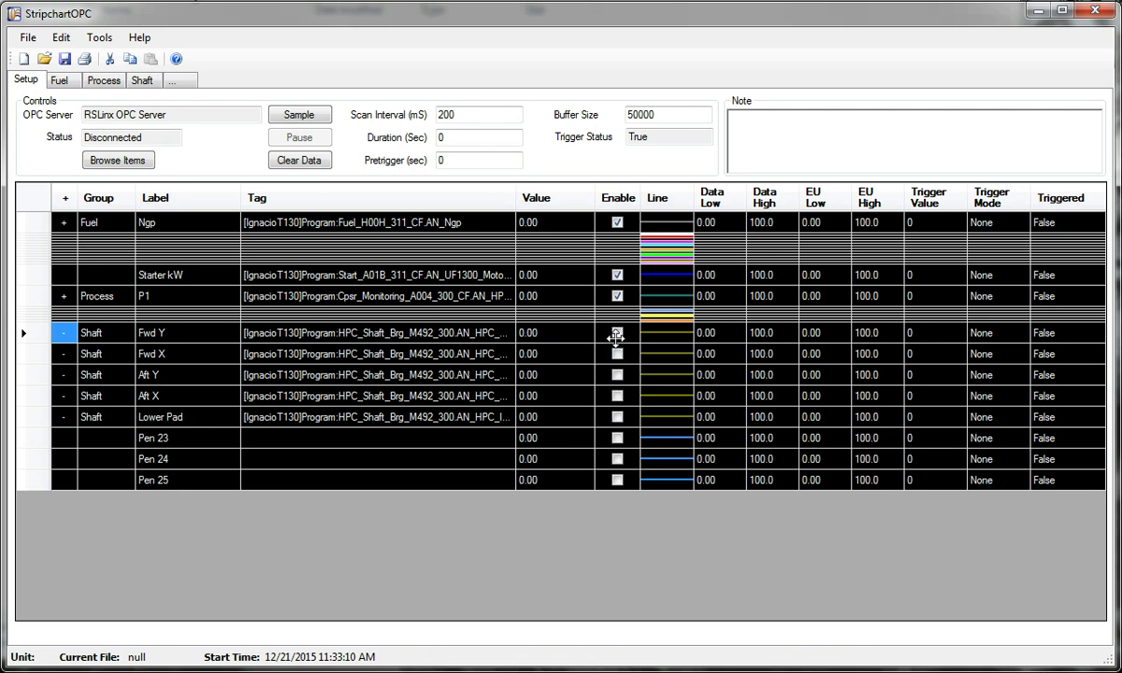
click(63, 335)
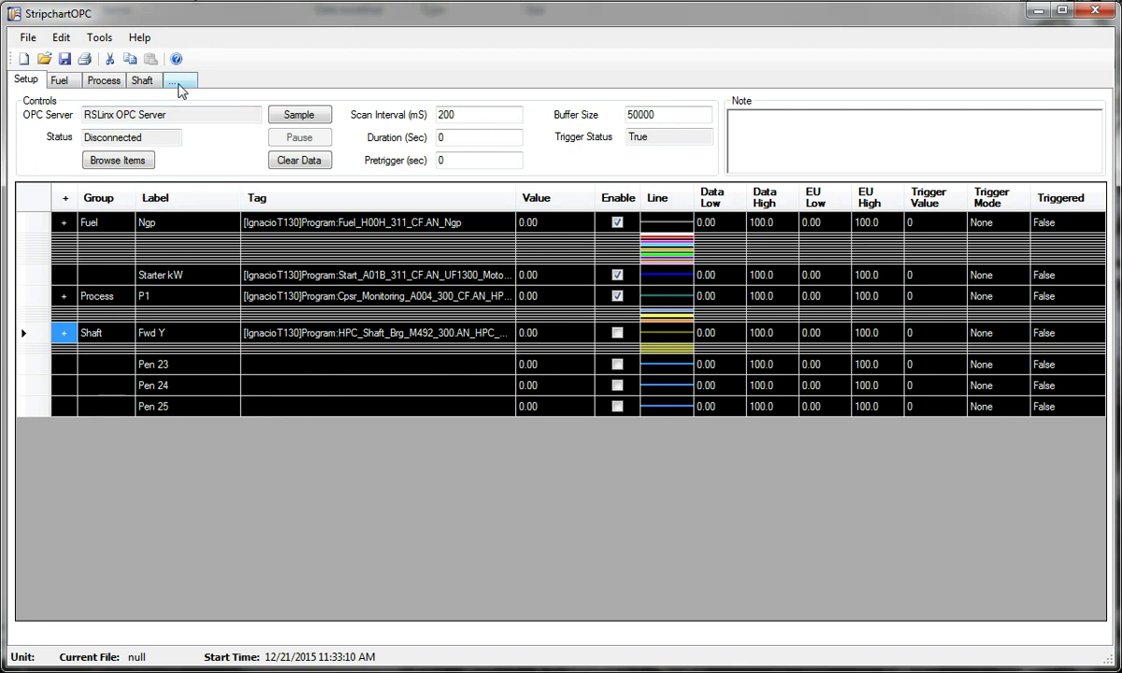
- Add a new Plot view and filter it to the Fuel, then the Process pen group
click(179, 85)
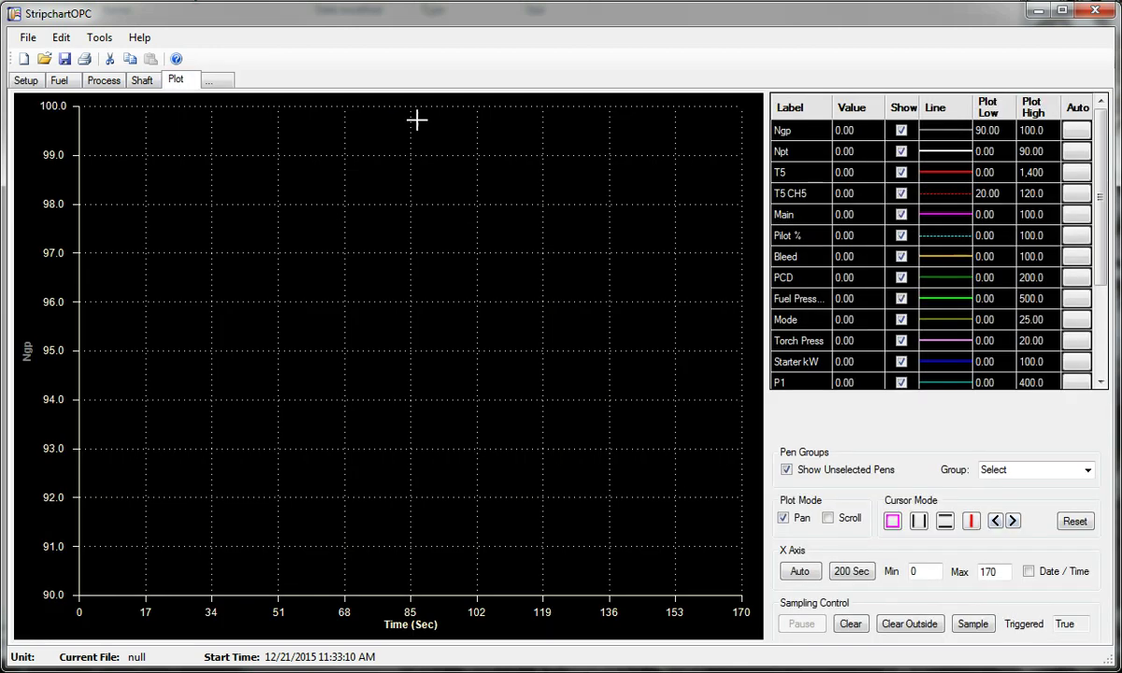
click(1087, 469)
click(1054, 529)
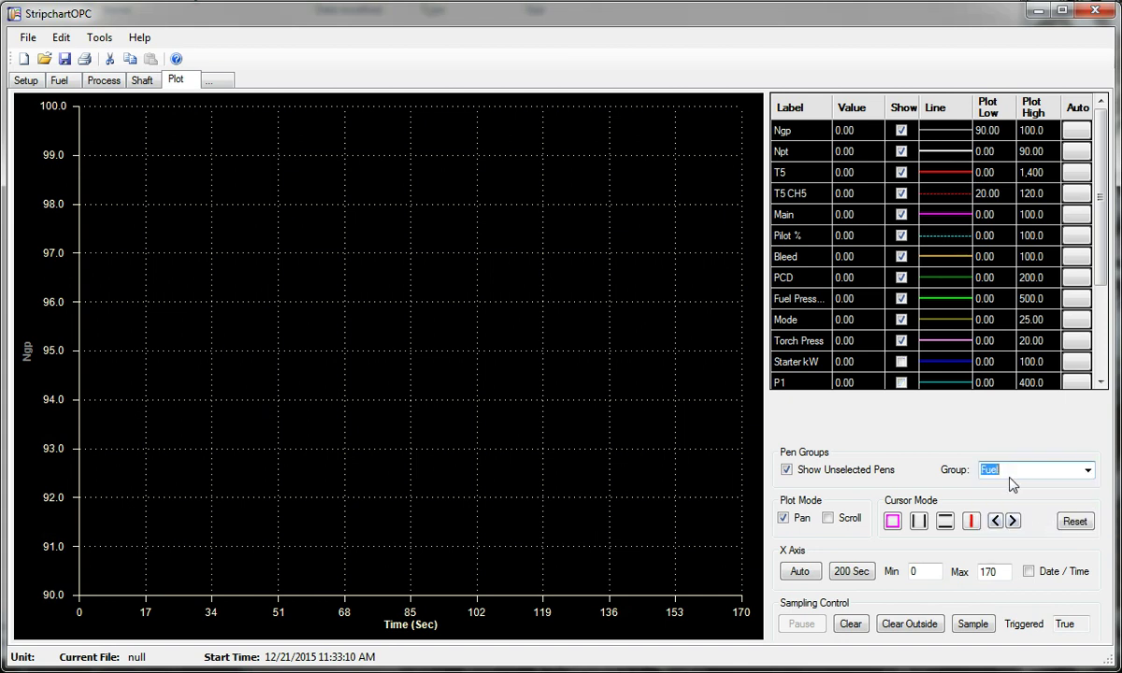
click(826, 473)
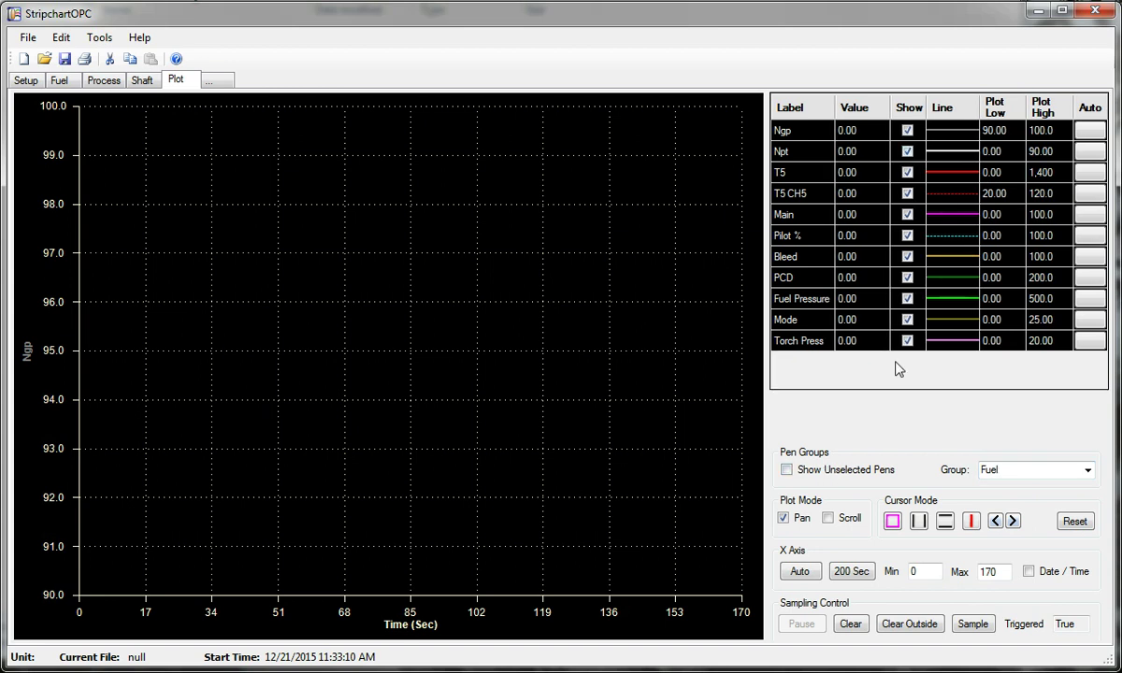
click(1088, 471)
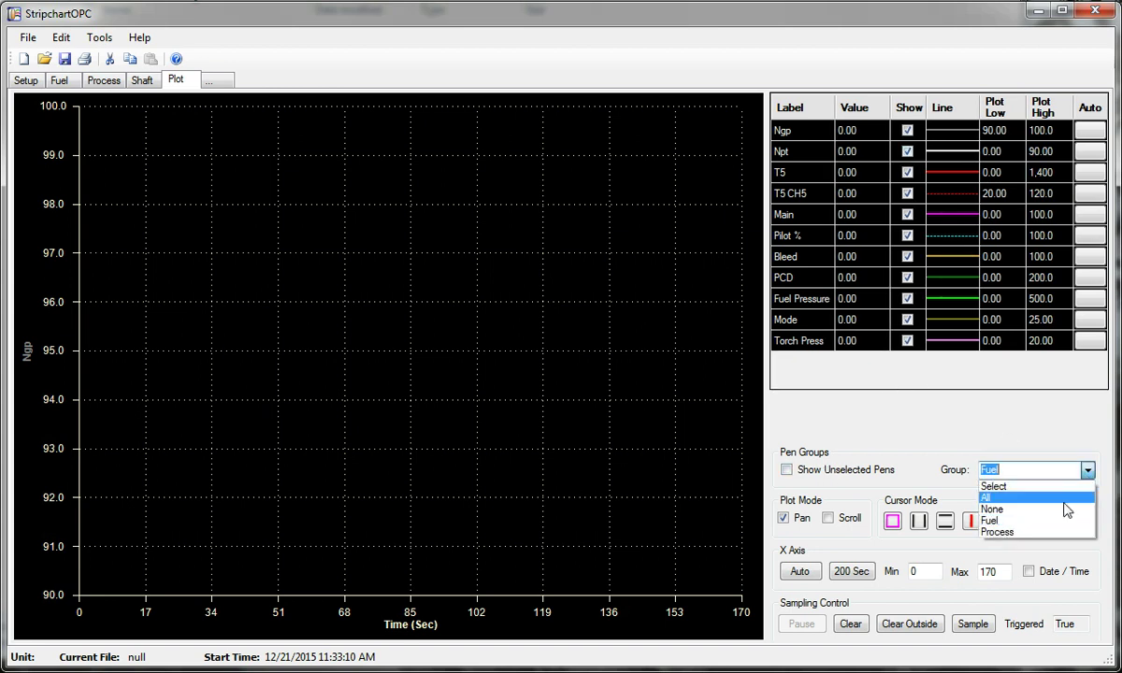
click(1062, 535)
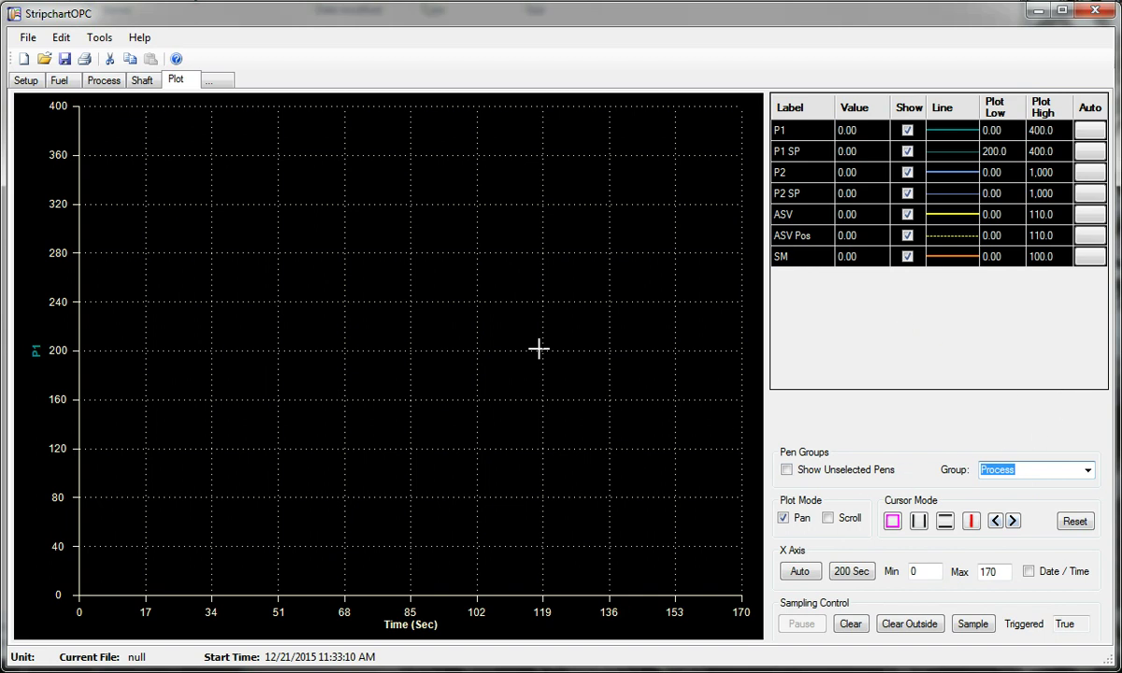
- With the Process group picked, list unselected pens and add Ngp and Npt to the plot
click(176, 80)
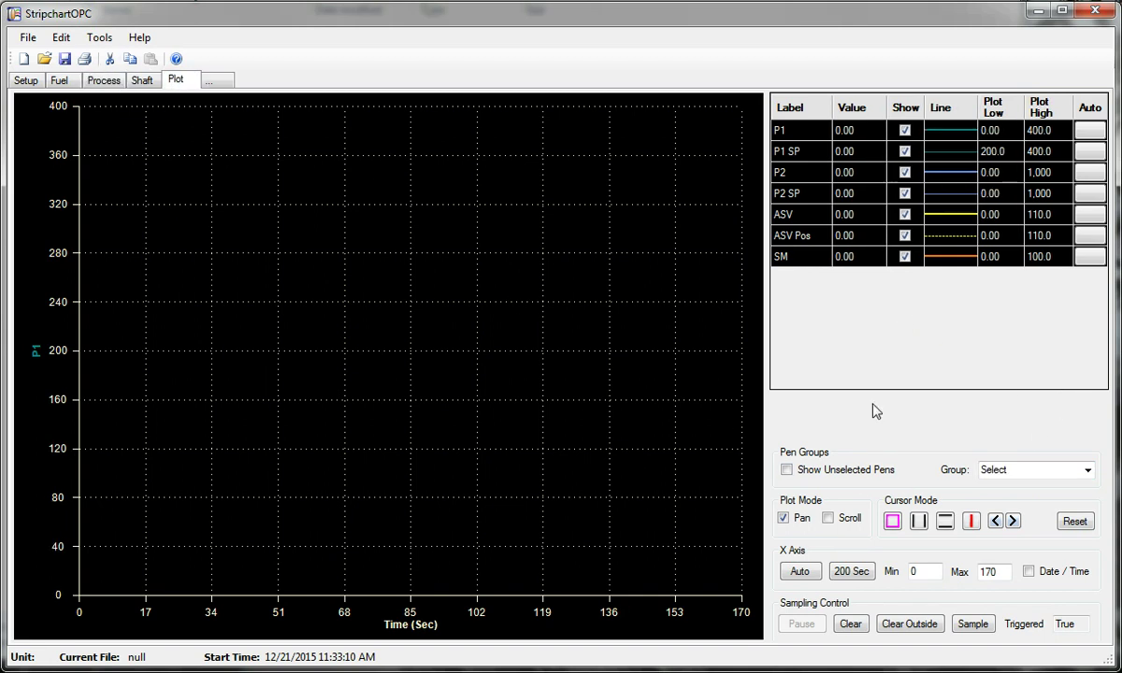
click(1086, 470)
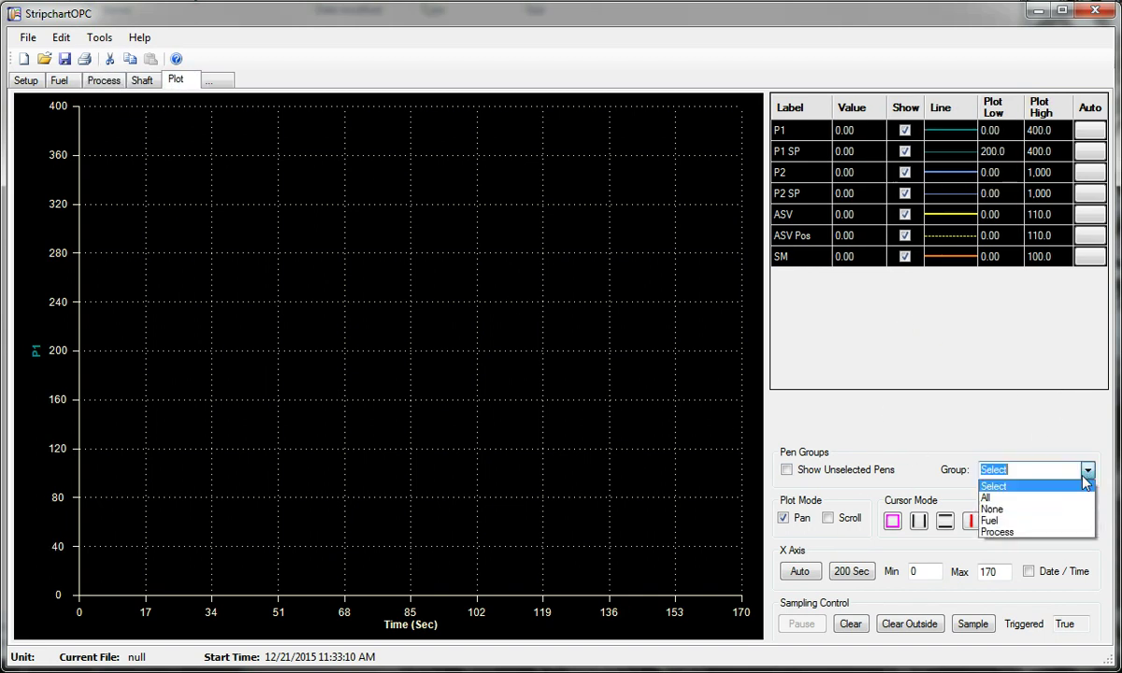
click(1054, 533)
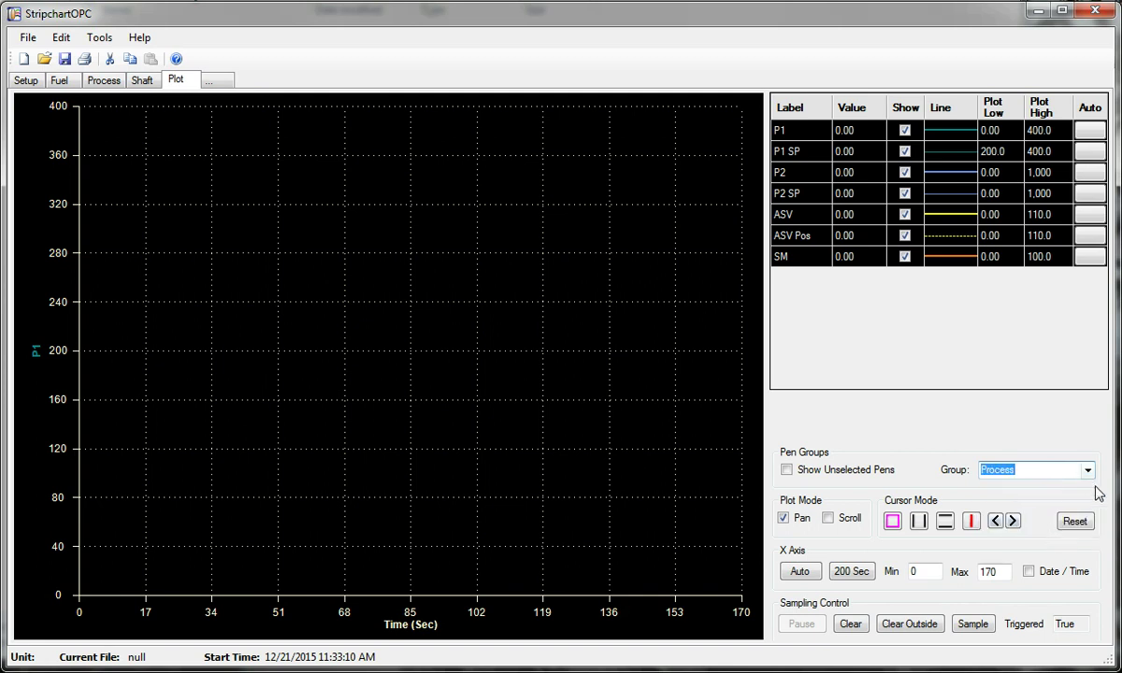
click(867, 473)
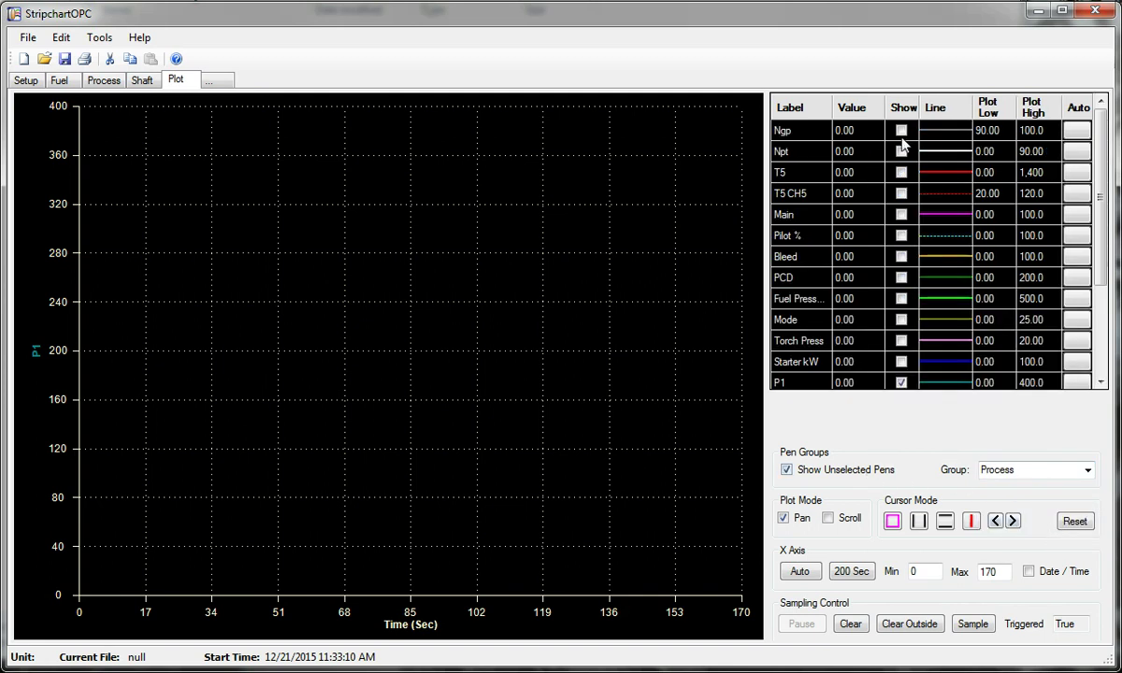
click(901, 131)
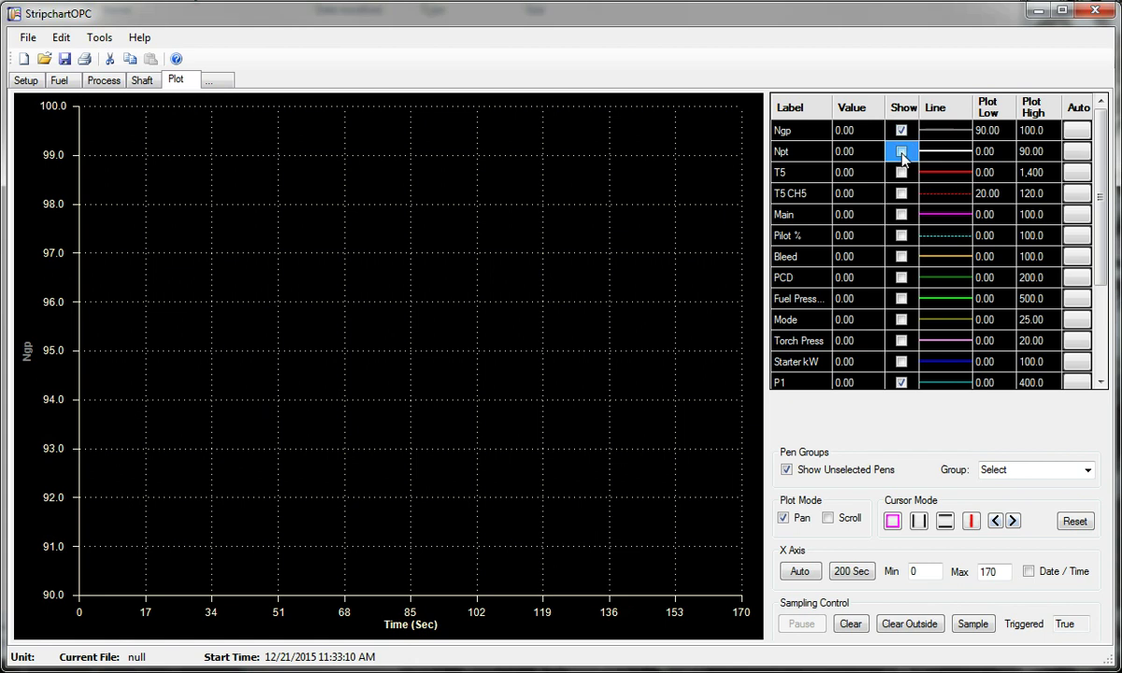
click(901, 150)
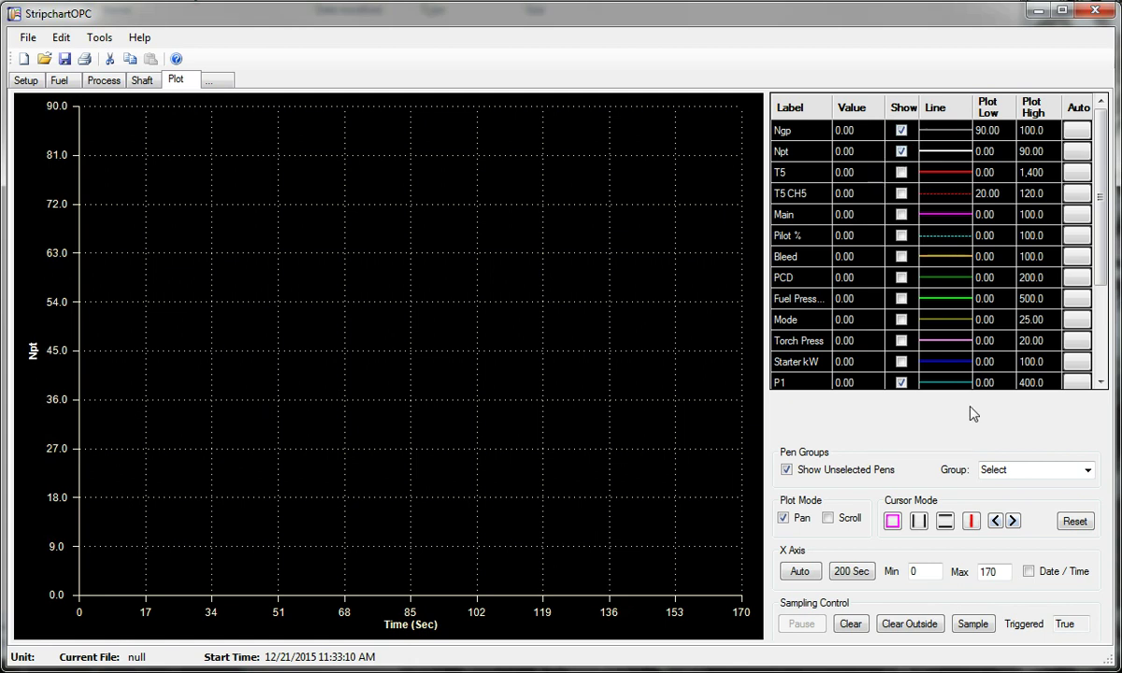
click(786, 469)
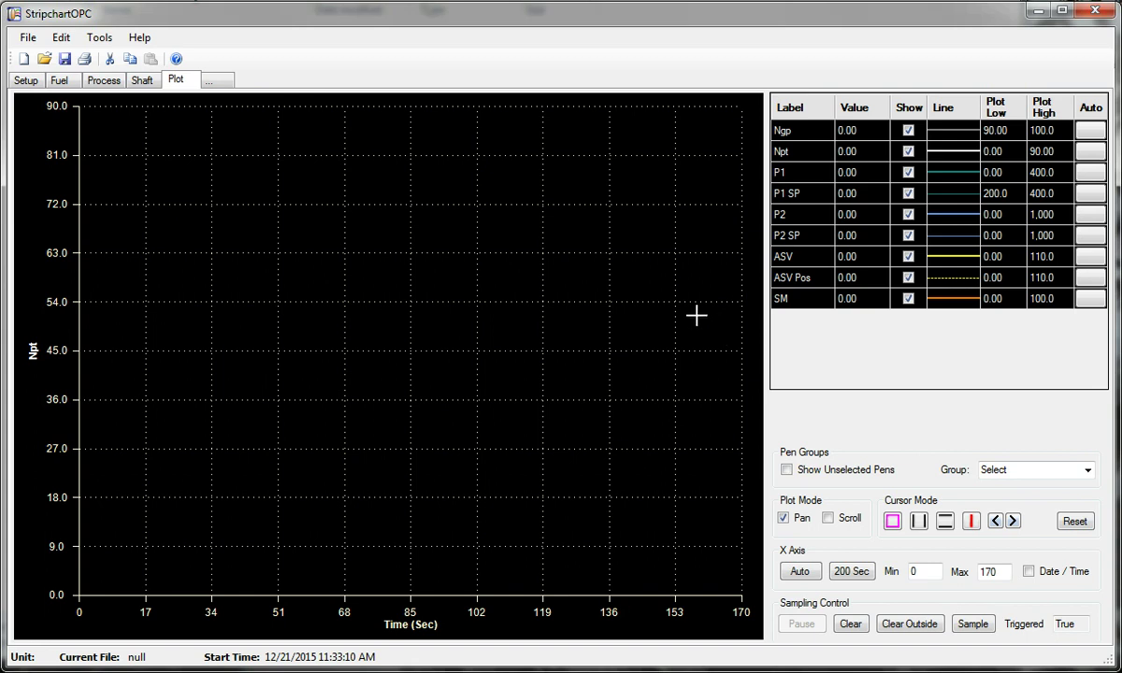
- Back in pen setup, select empty Pen 24 and browse the OPC server's IgnacioT130 Offline folder
click(26, 81)
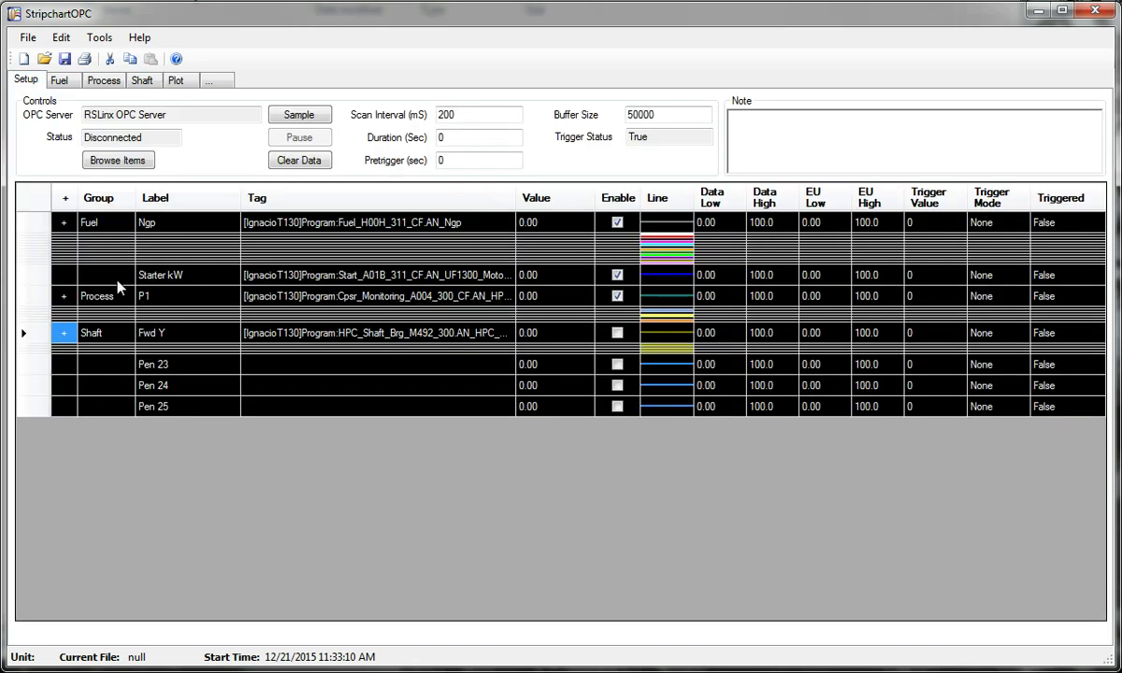
click(47, 386)
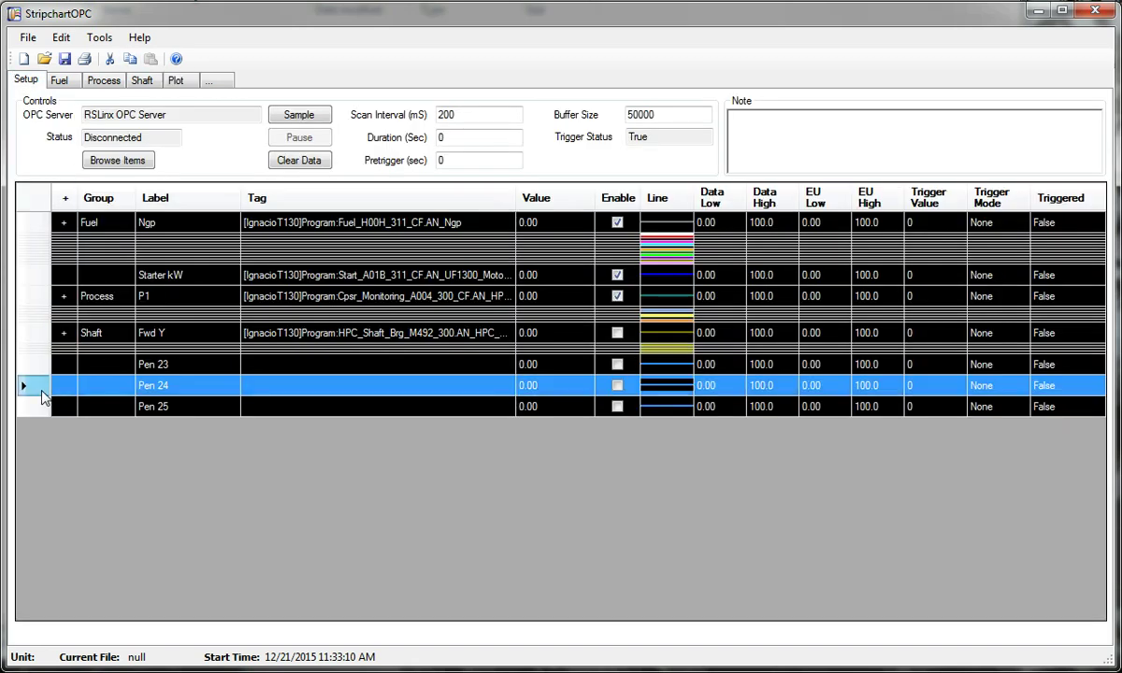
click(126, 163)
click(461, 278)
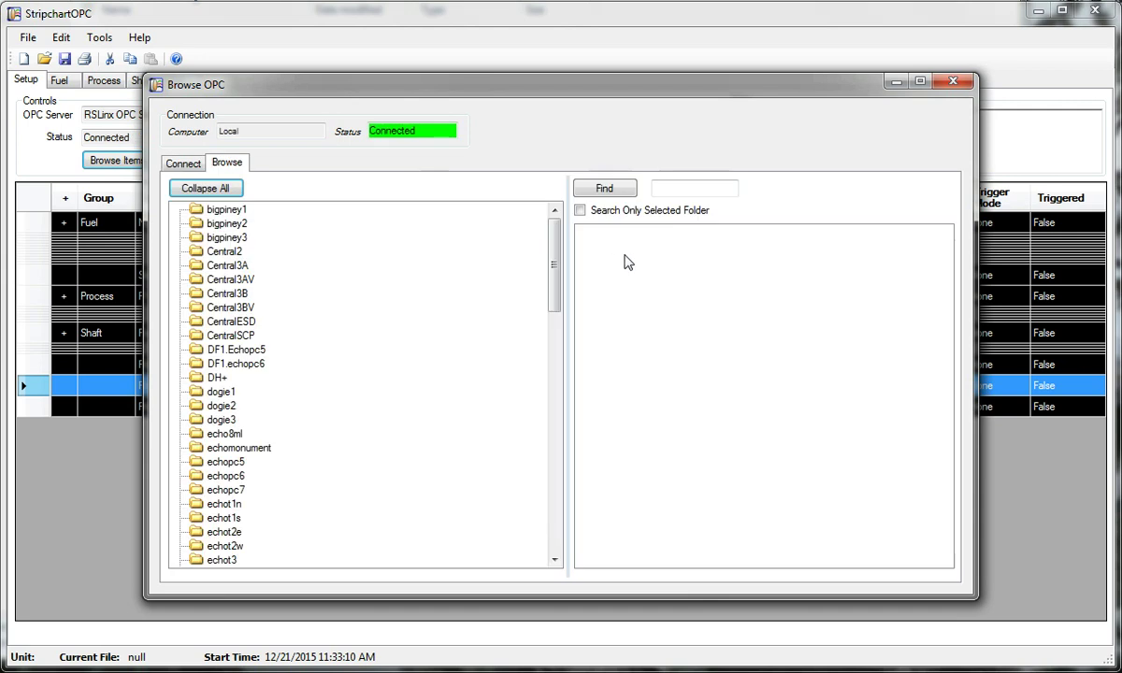
drag(556, 258, 565, 376)
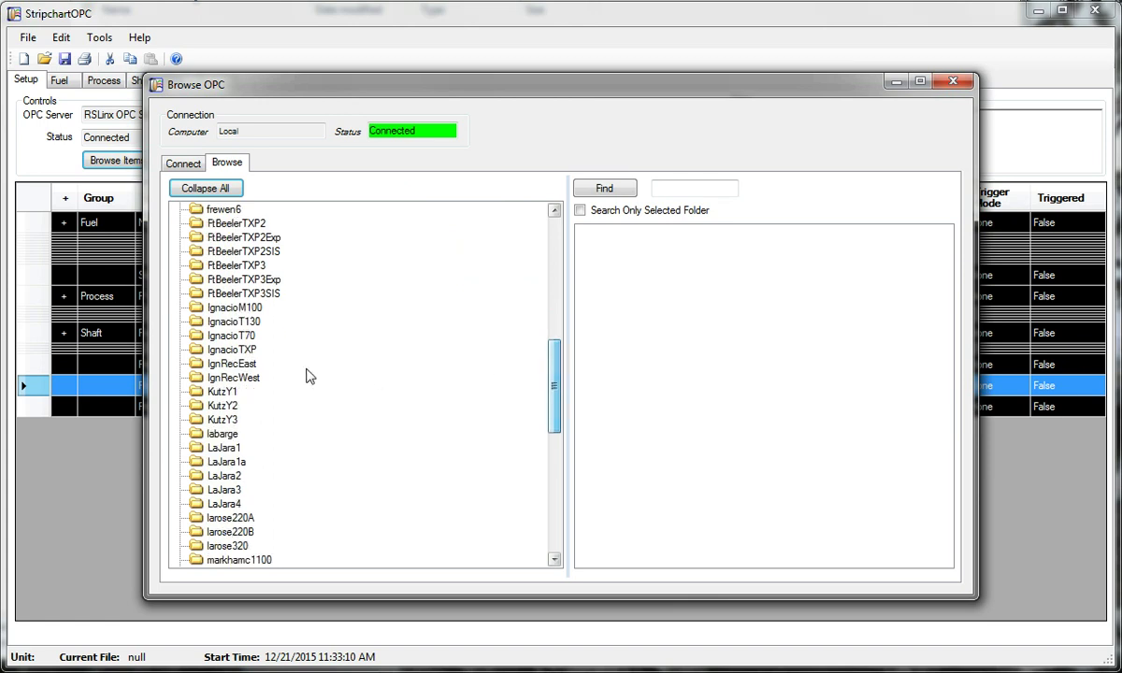
click(180, 322)
click(210, 335)
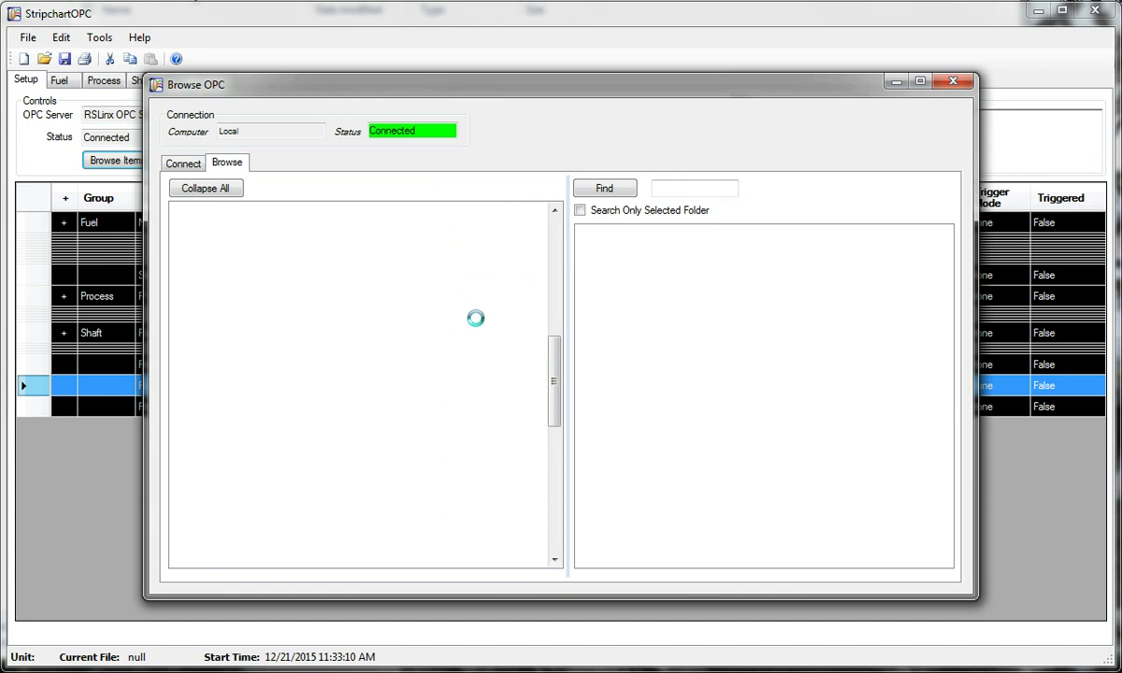
- Assign the AN_HPC_Seal_Gas_DP tag from Program:Cpsr_Seal_0311_300_CF to Pen 24 and close the browser
drag(501, 88, 717, 33)
drag(741, 216, 743, 344)
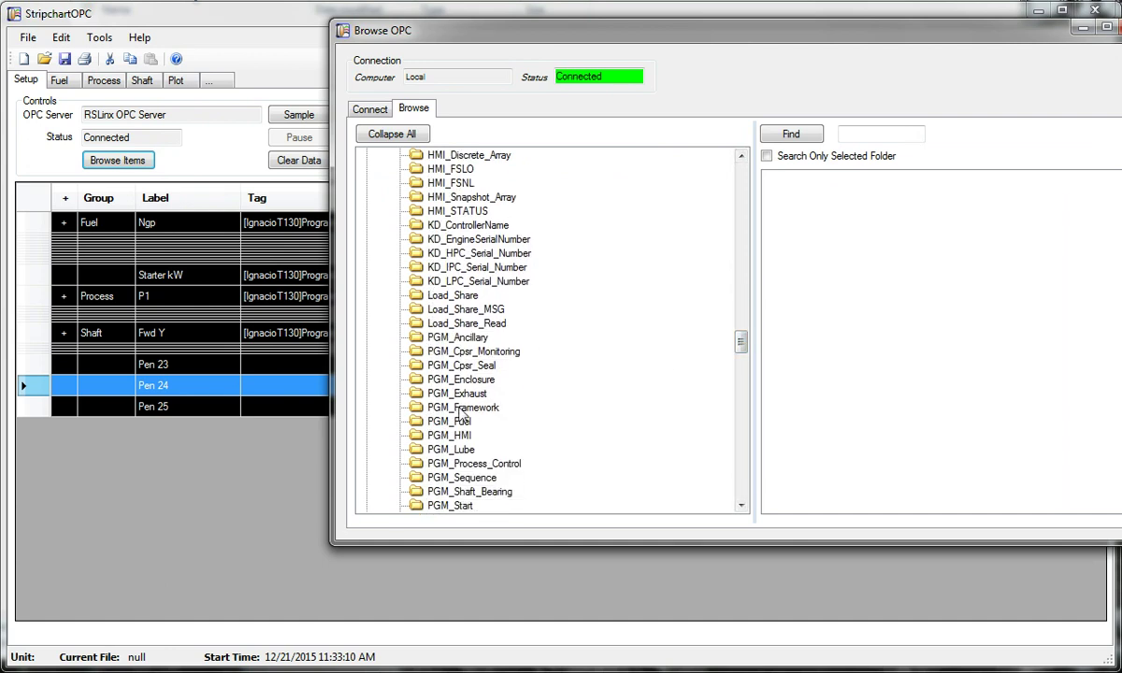
double_click(464, 366)
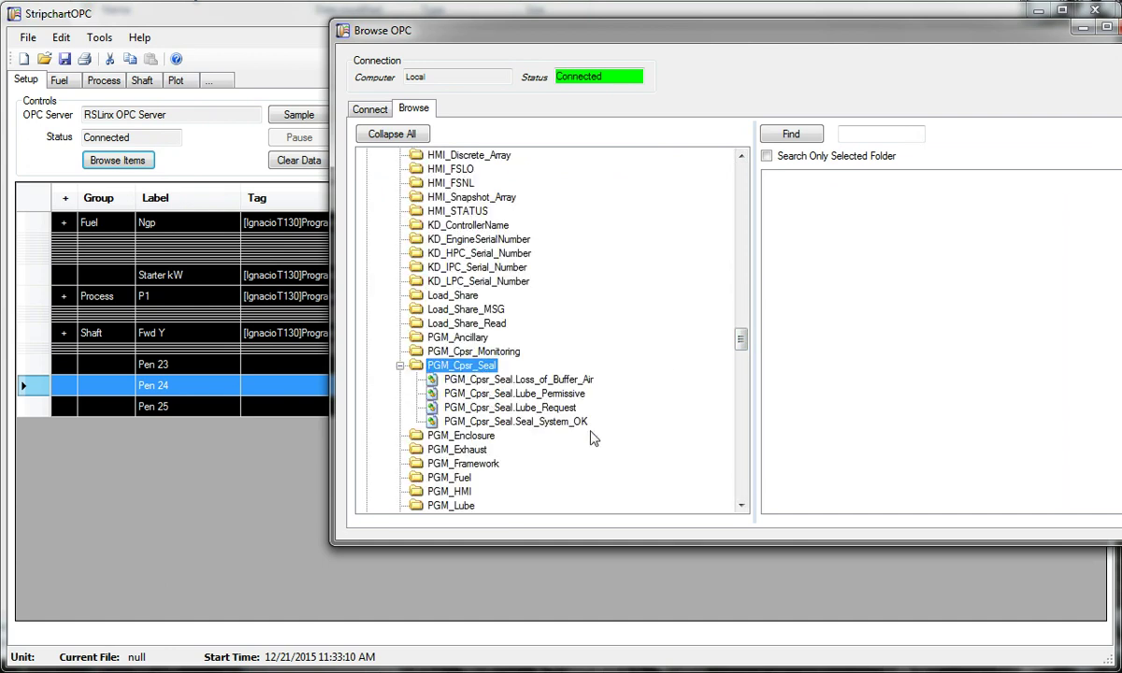
click(400, 366)
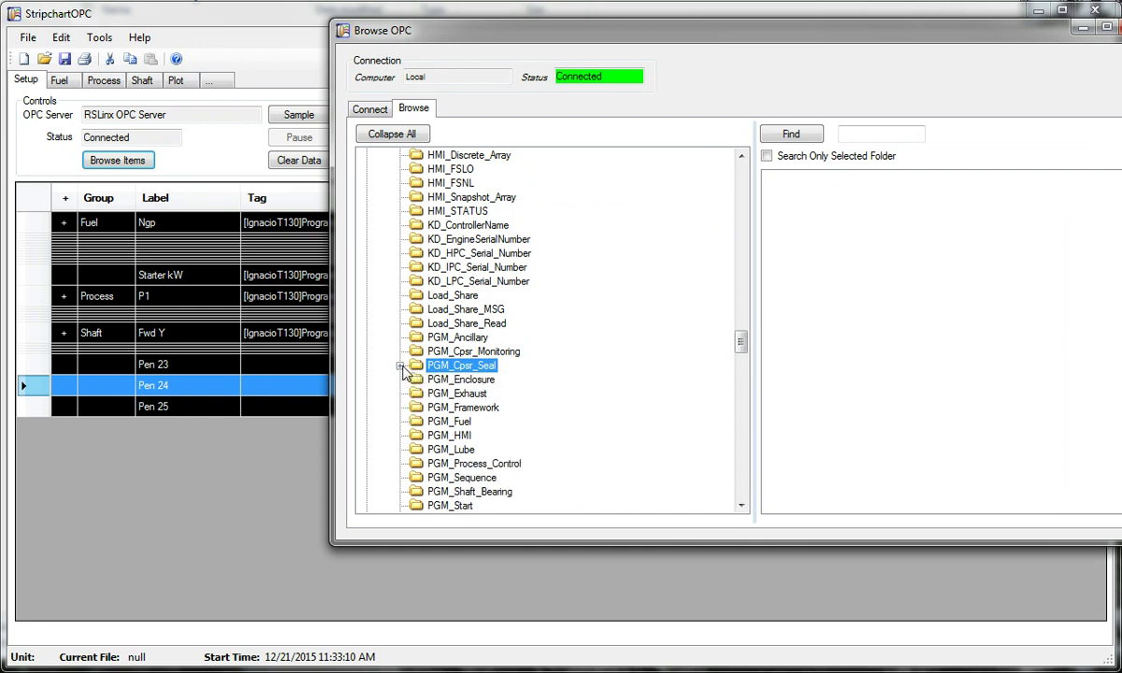
scroll(528, 374, down, 4)
double_click(472, 391)
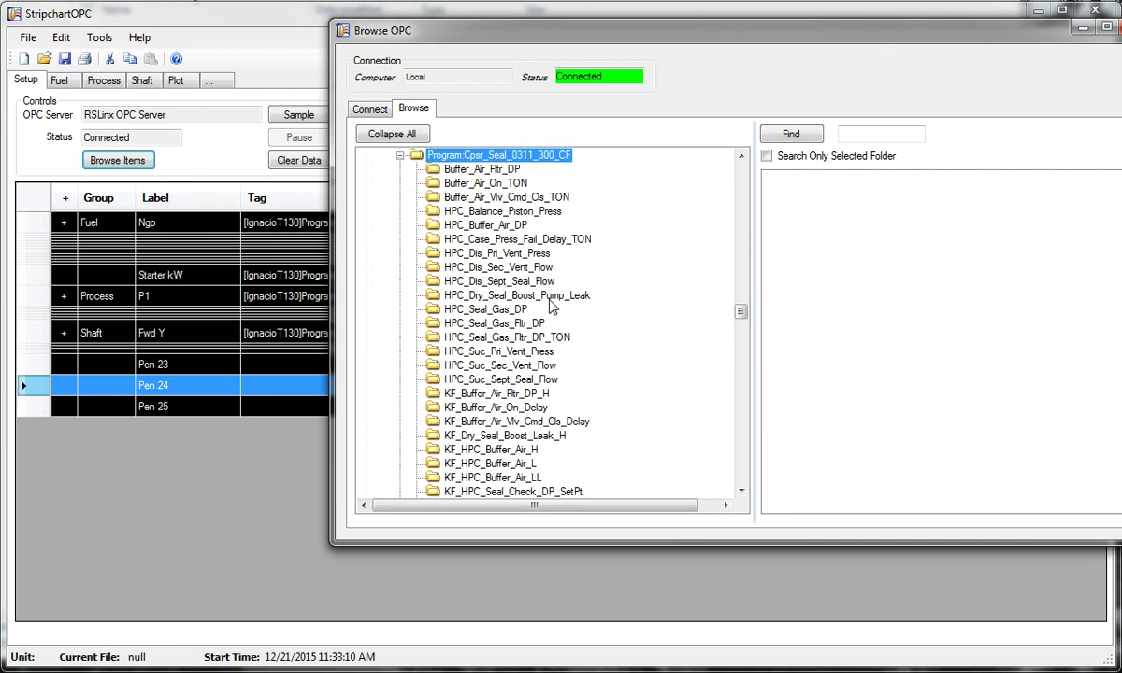
scroll(572, 252, down, 10)
scroll(577, 255, down, 5)
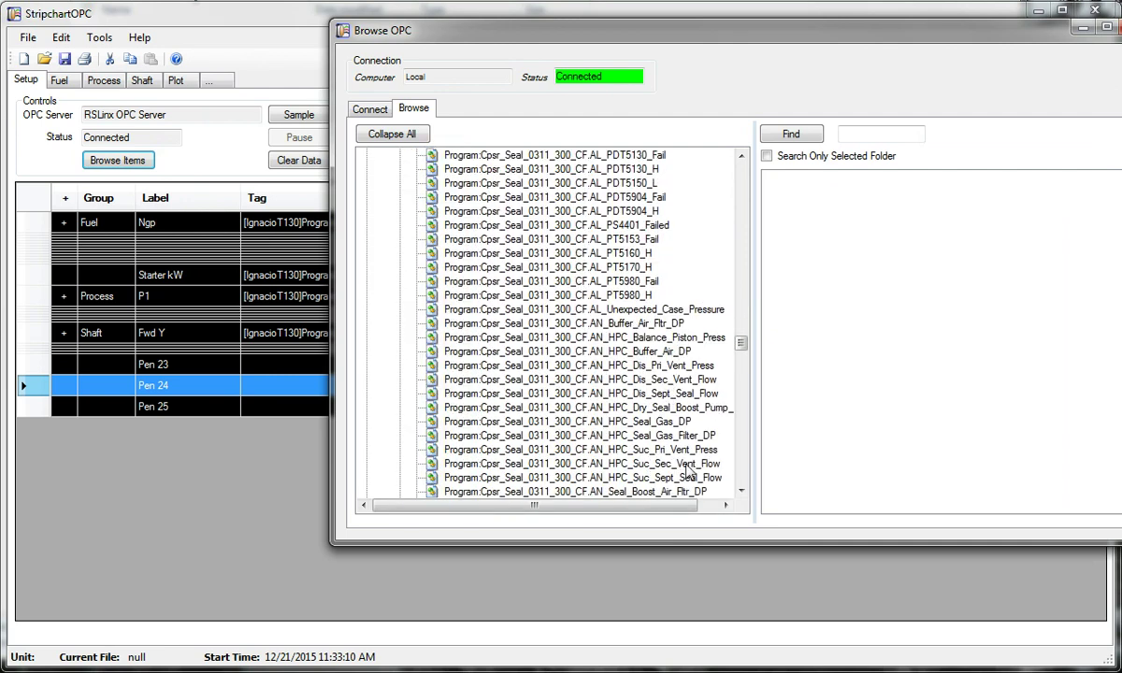
double_click(662, 423)
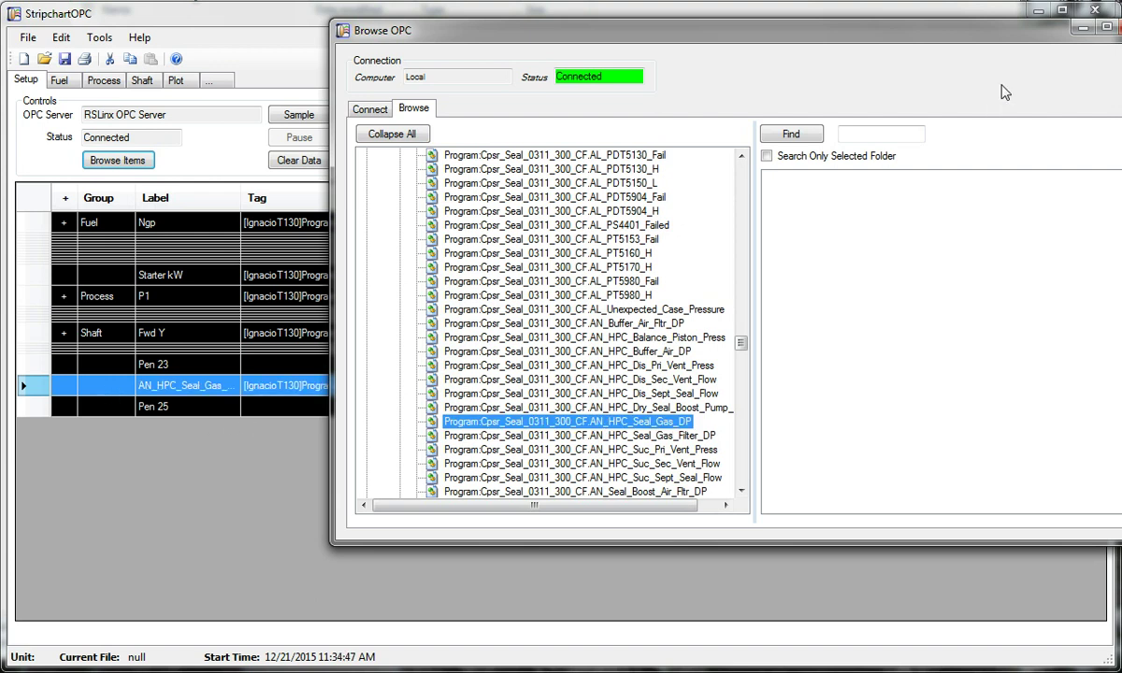
click(1106, 27)
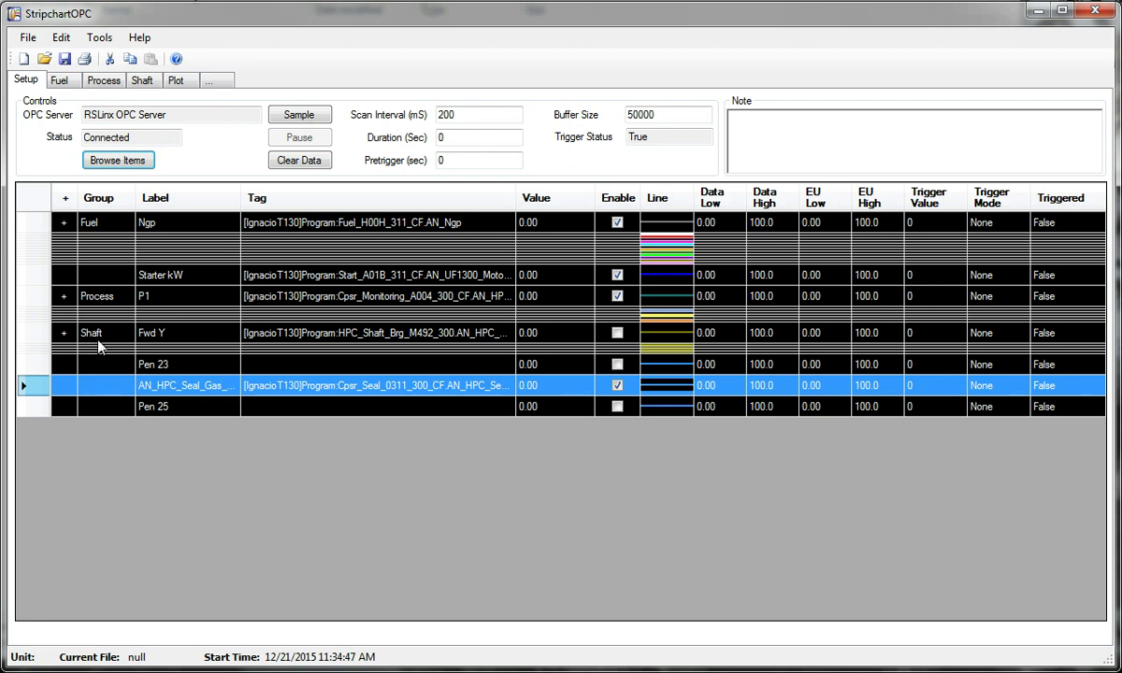
- Enter Seal as the AN_HPC_Seal_Gas_DP pen's group name
click(107, 390)
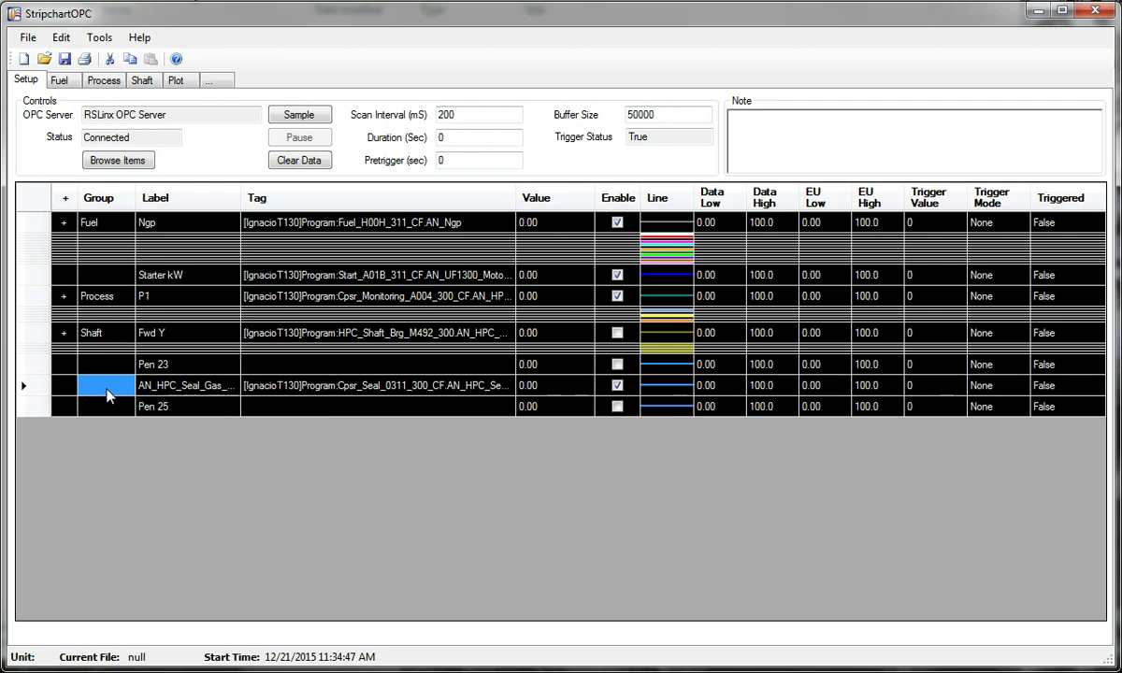
text(Seal)
key(Return)
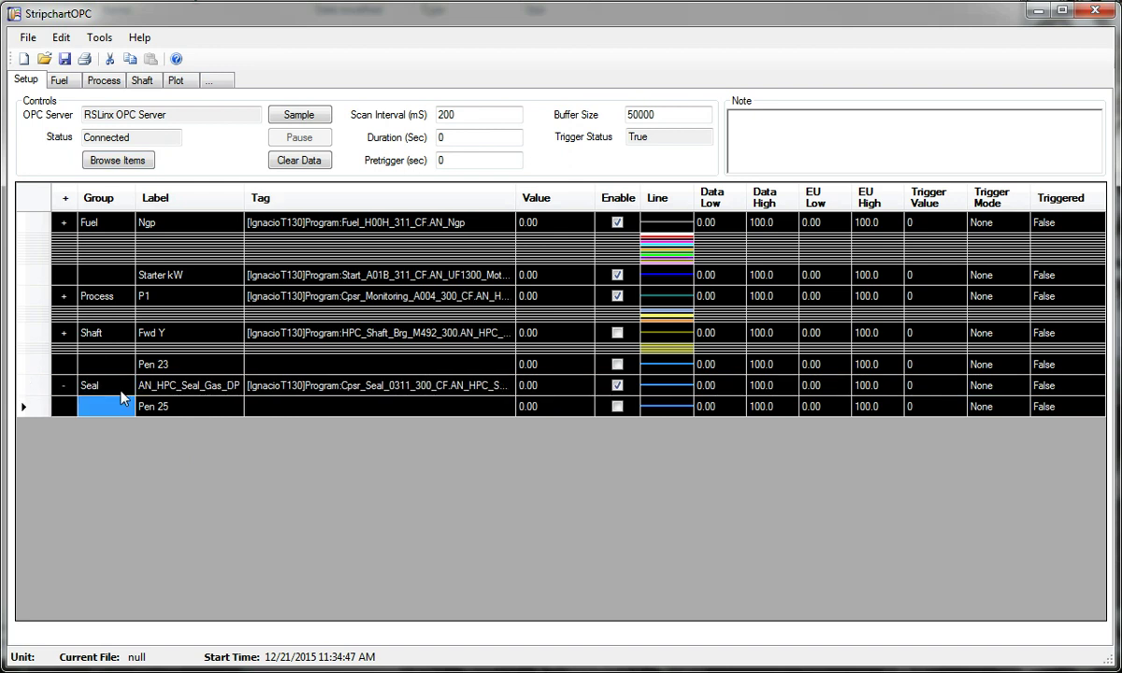
click(59, 408)
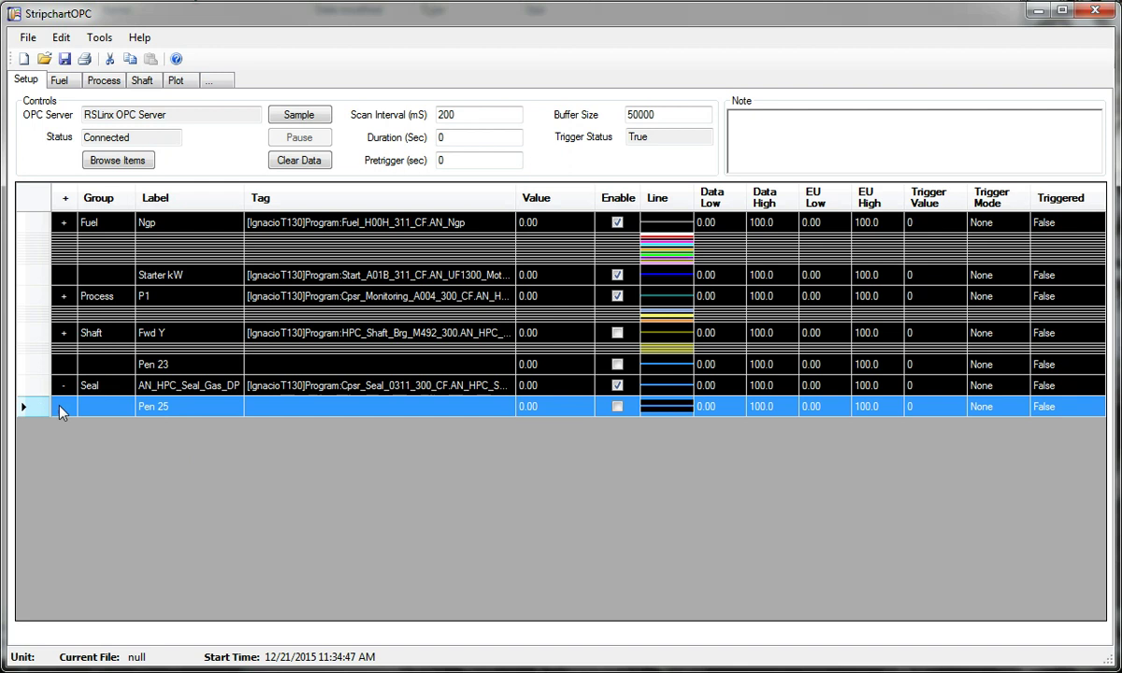
- Add AN_HPC_Buffer_Air_DP from the Online folder's Program:Cpsr_Seal_0311_300_CF as a new pen
click(125, 164)
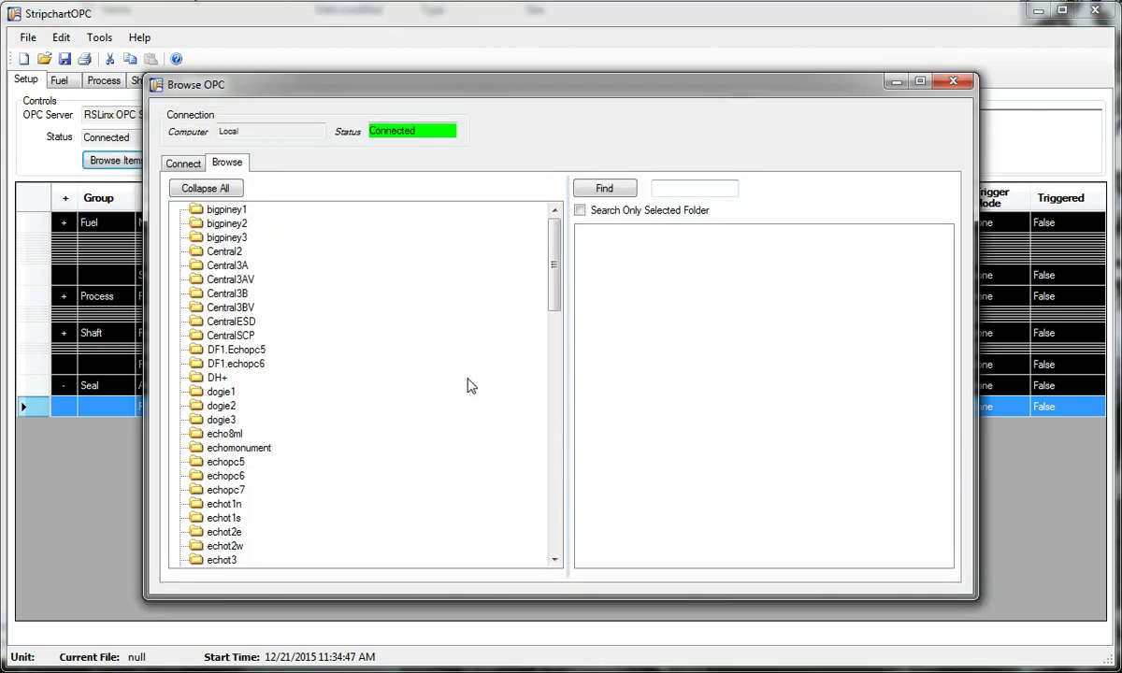
drag(553, 266, 553, 369)
double_click(234, 406)
double_click(229, 434)
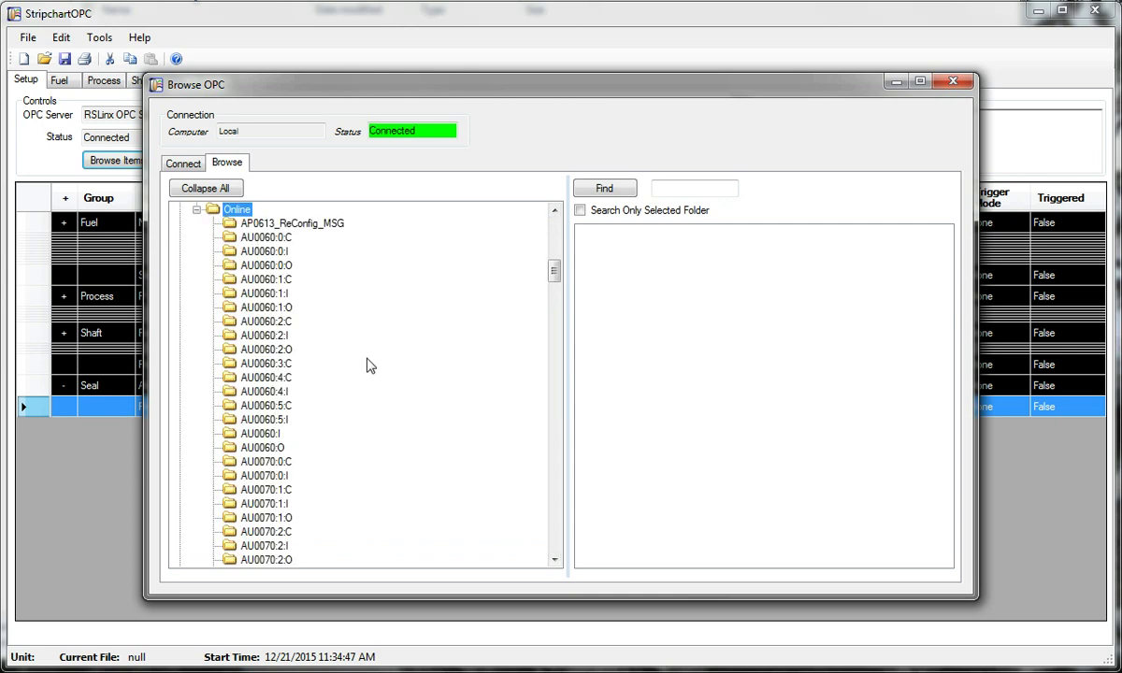
scroll(367, 364, down, 20)
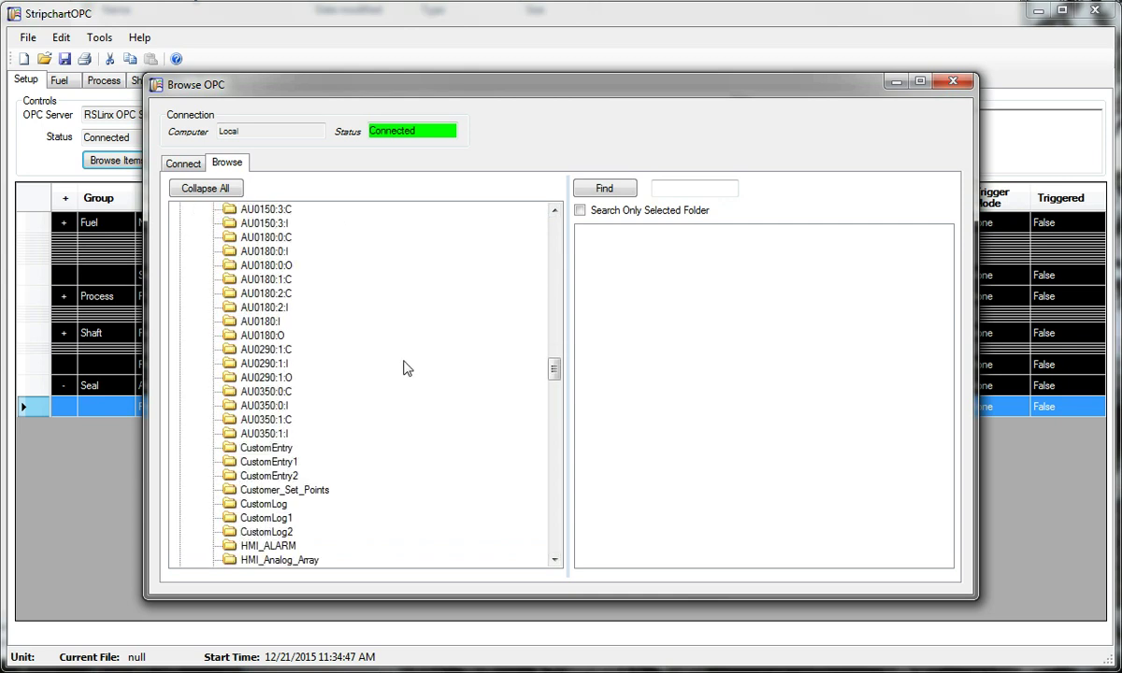
scroll(405, 374, down, 15)
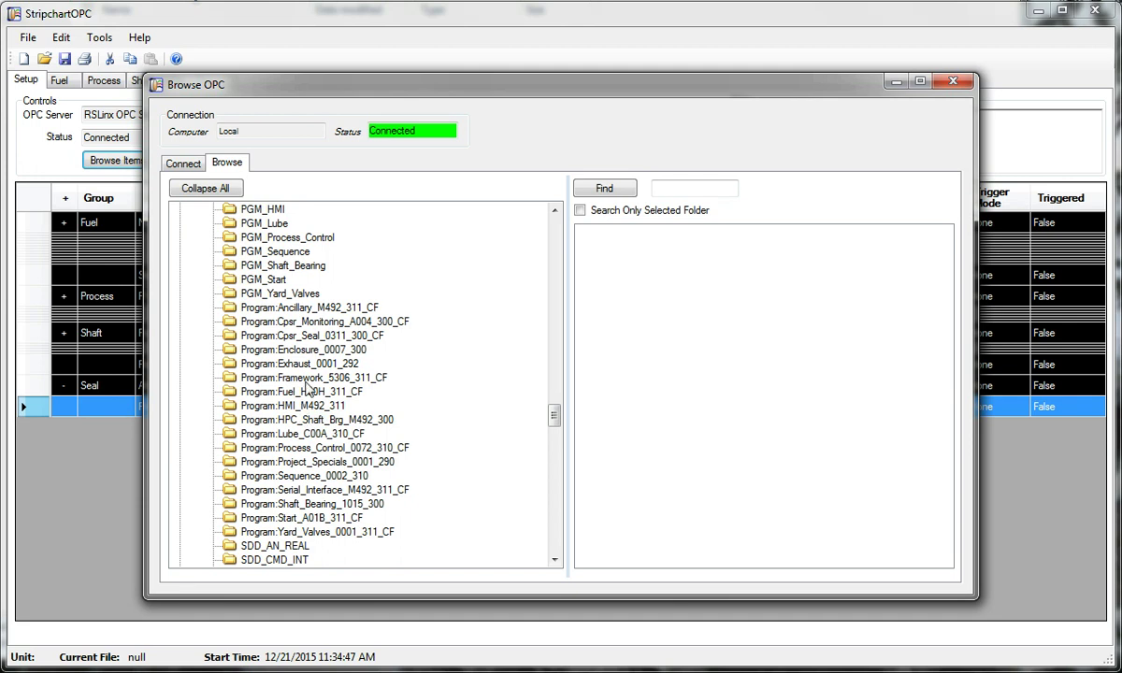
double_click(298, 334)
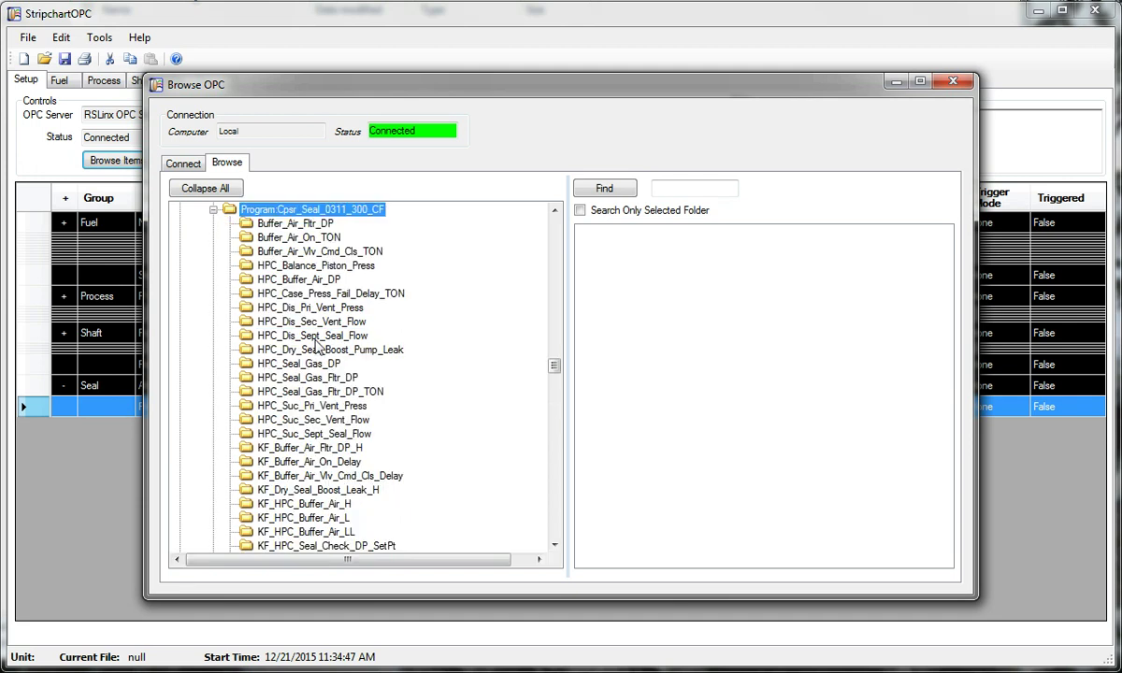
scroll(318, 355, down, 15)
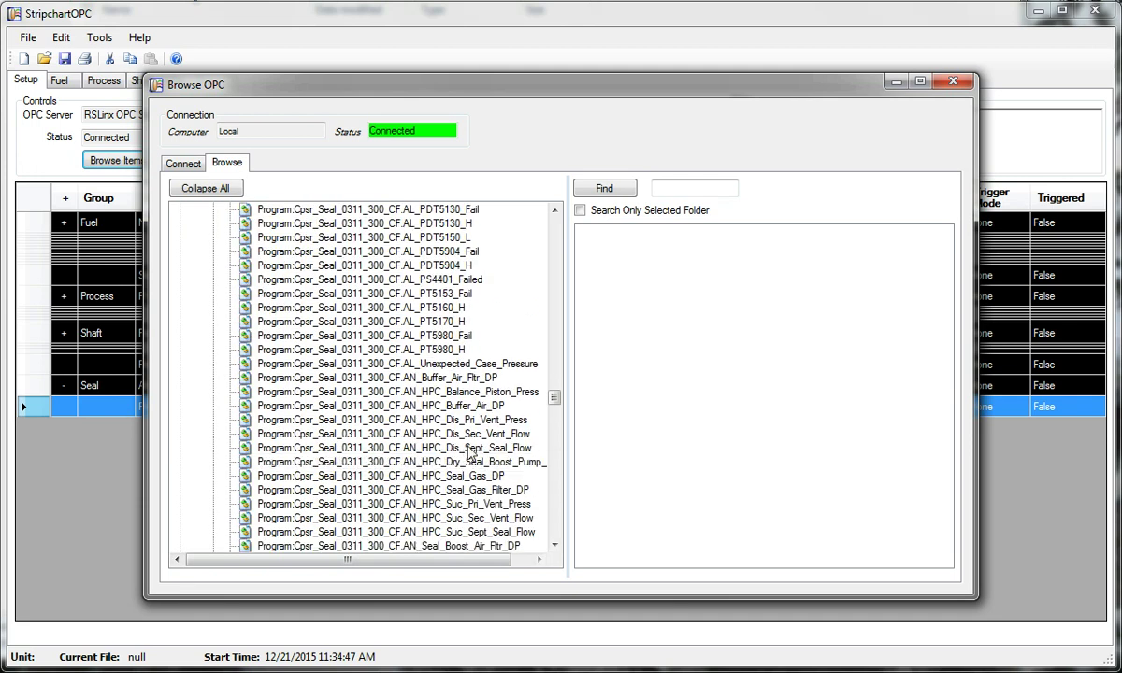
click(477, 407)
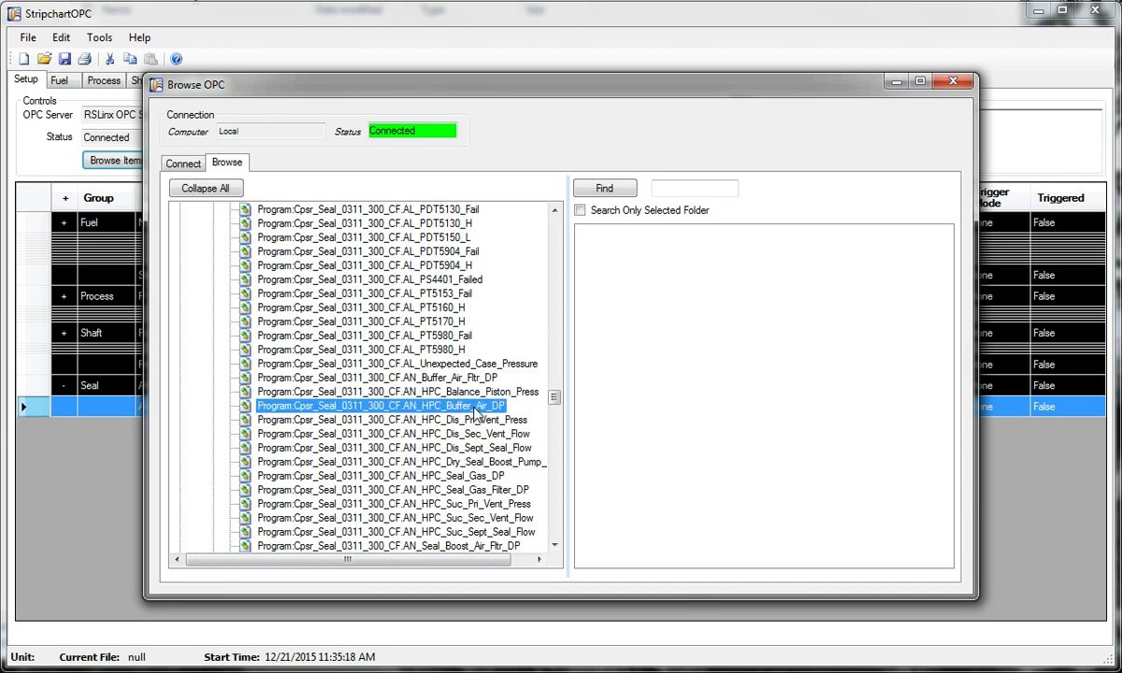
click(346, 393)
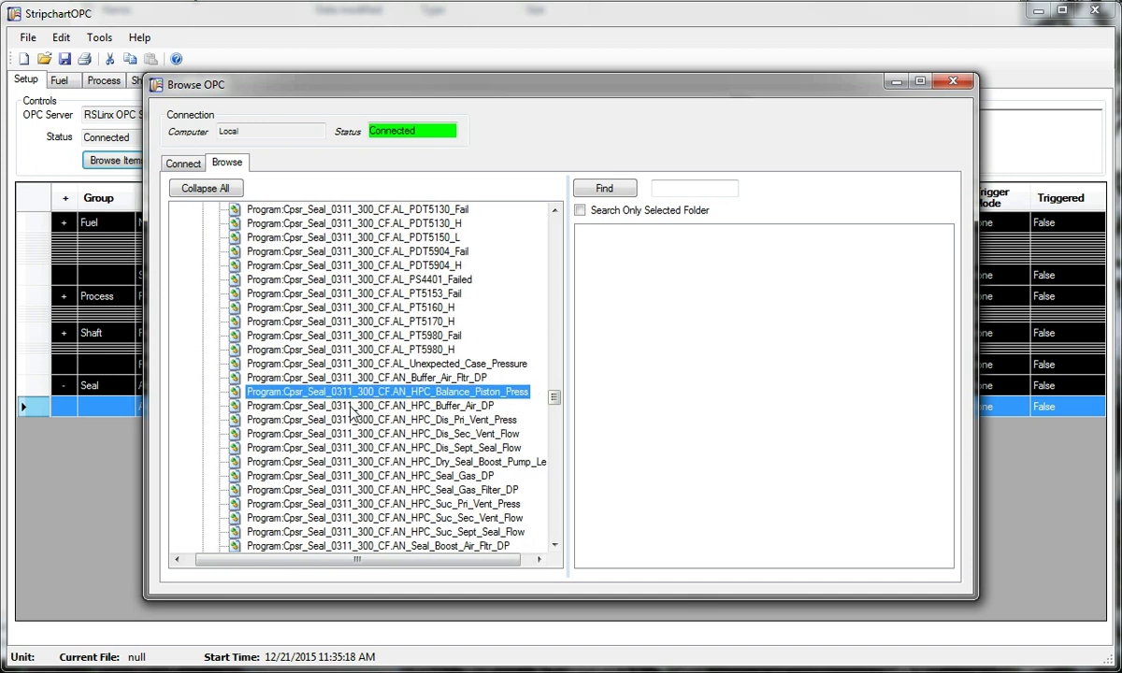
double_click(354, 408)
drag(417, 94, 816, 103)
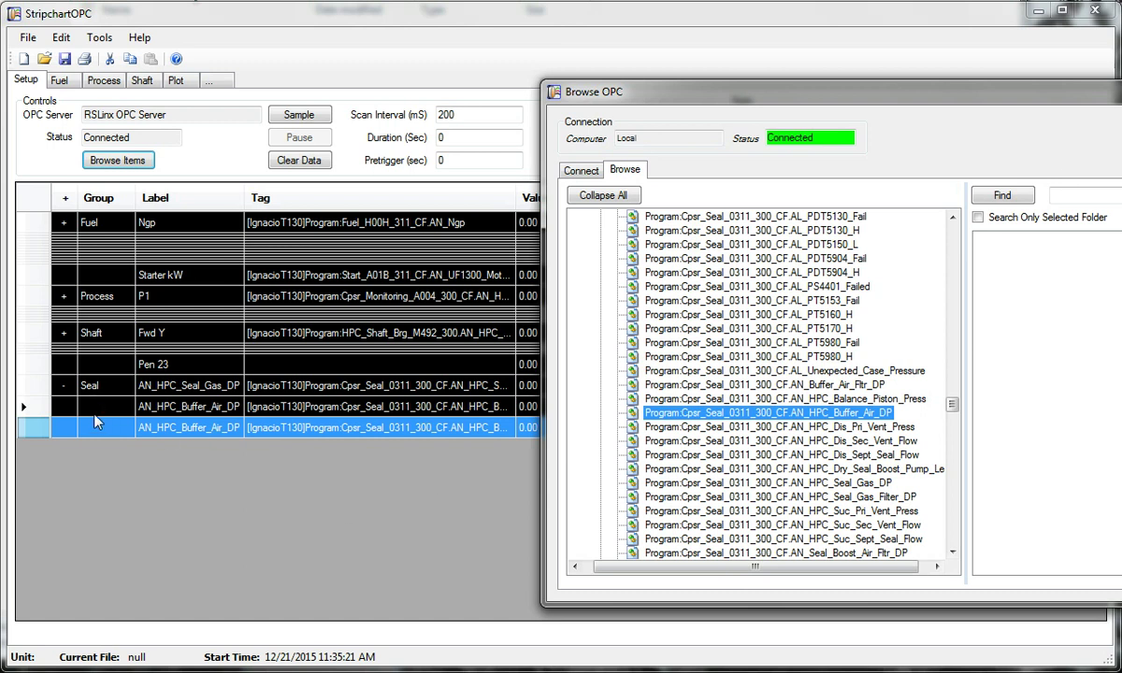
- Delete the duplicate buffer air pen and use Make Same to put AN_HPC_Buffer_Air_DP in Seal
key(Escape)
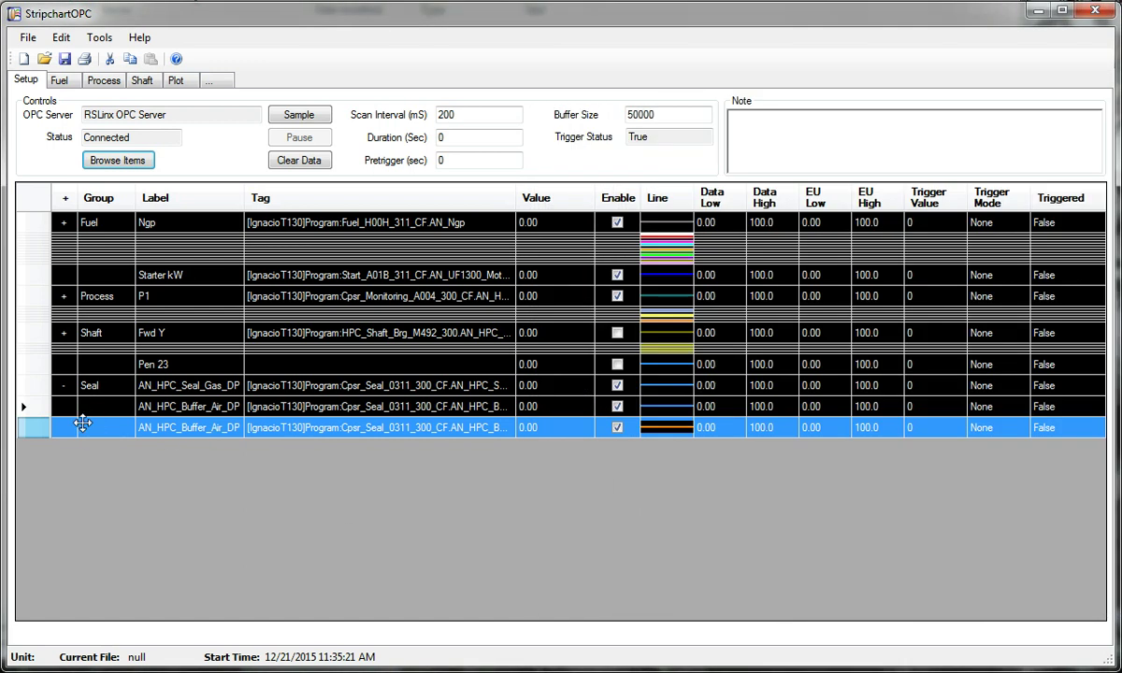
key(Delete)
click(94, 386)
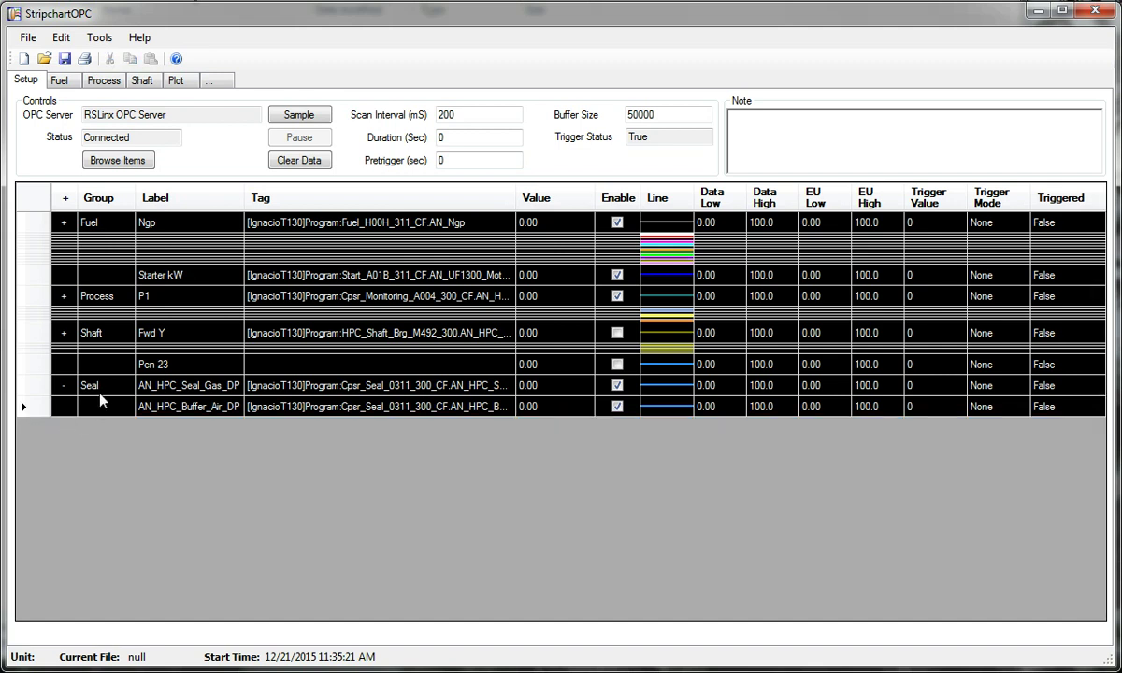
click(103, 408)
right_click(103, 408)
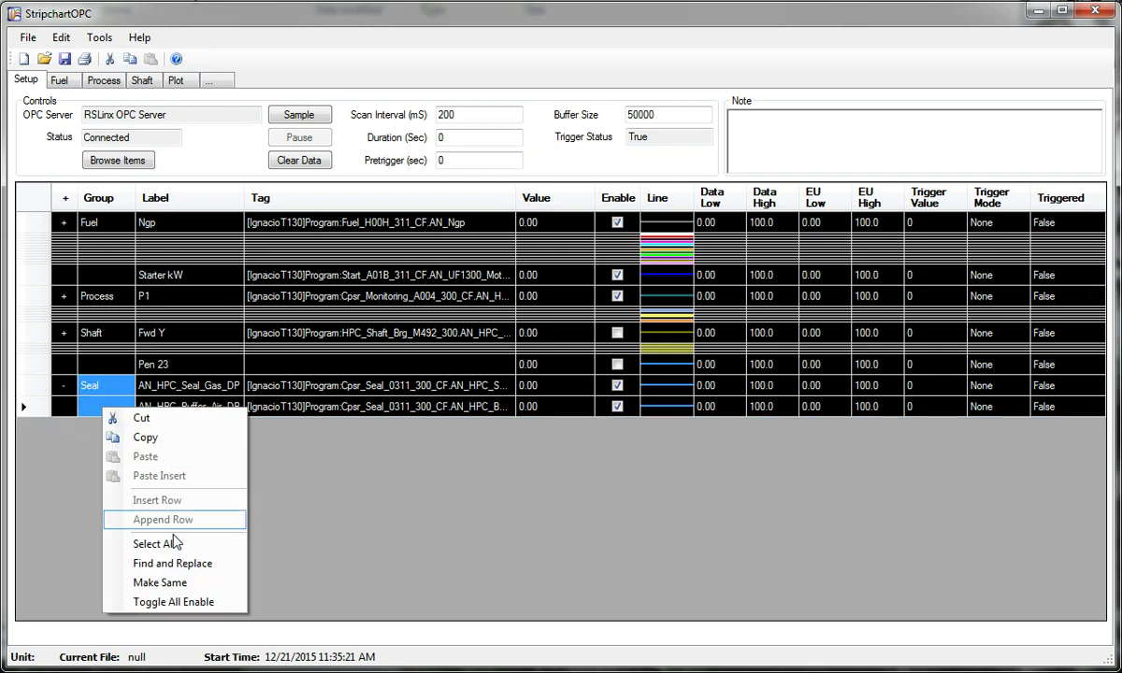
click(175, 584)
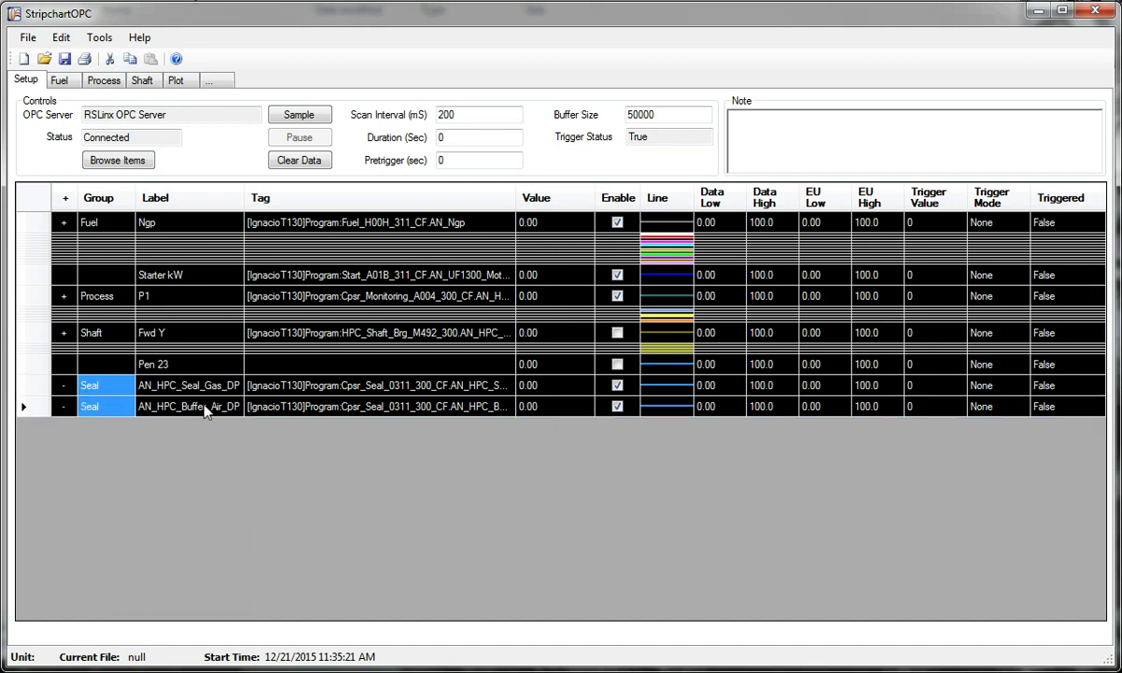
- In Set Unit, enter Titan 130 as the unit text and give it a bright green colour
click(49, 660)
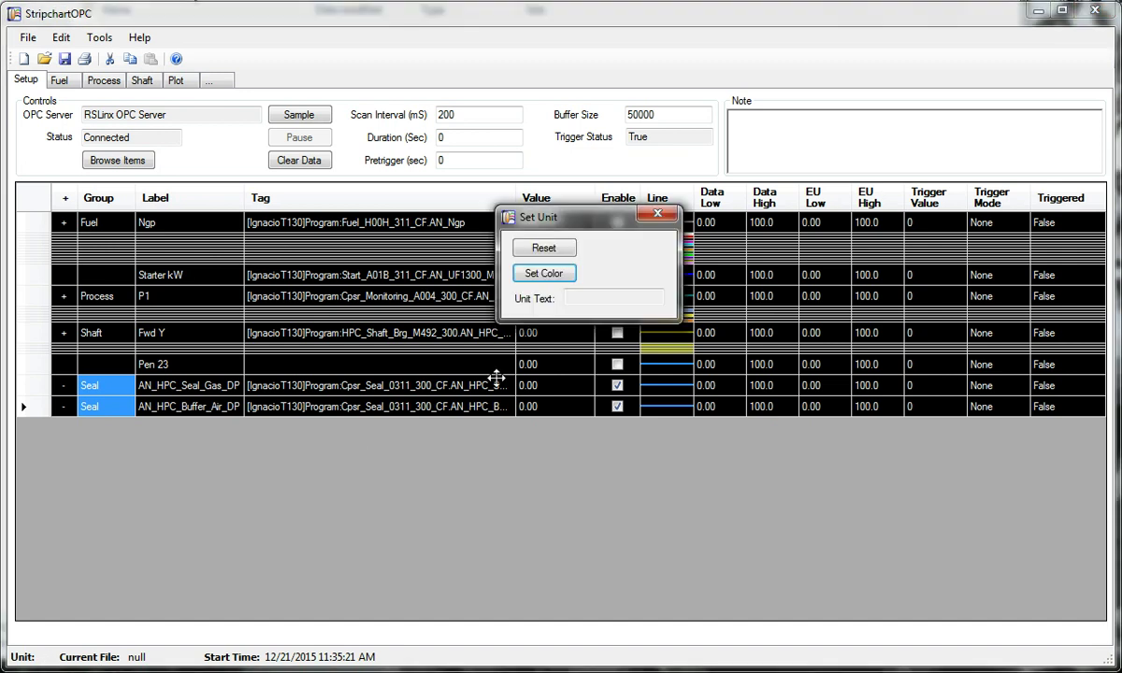
click(585, 297)
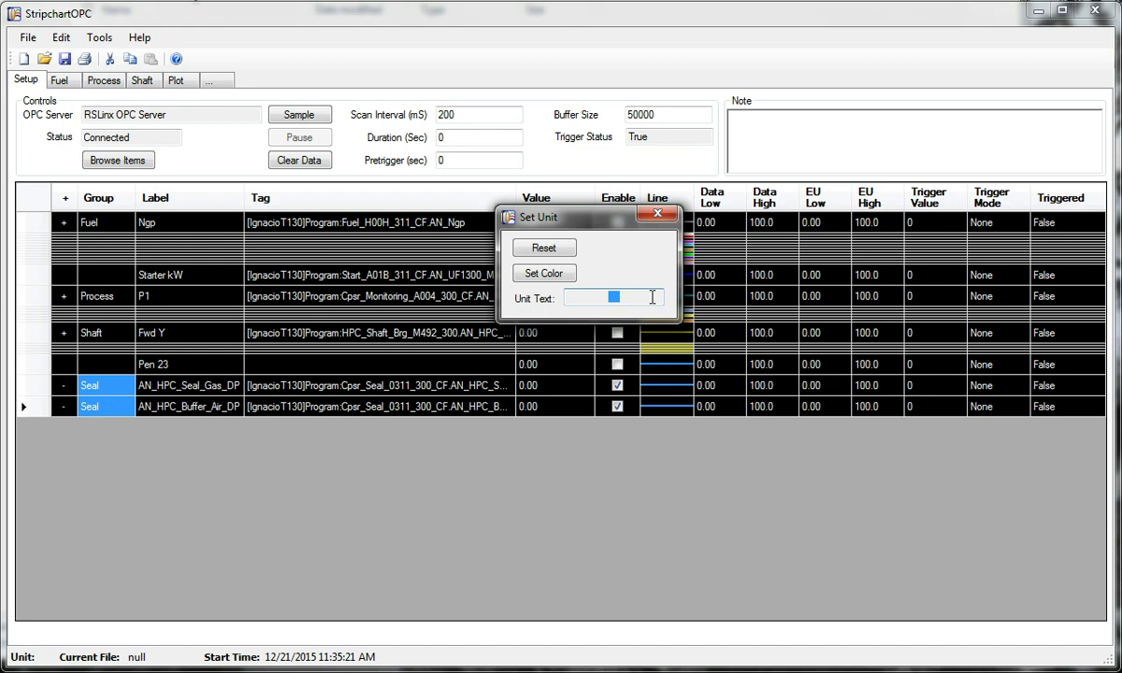
text(Titan 130)
key(Tab)
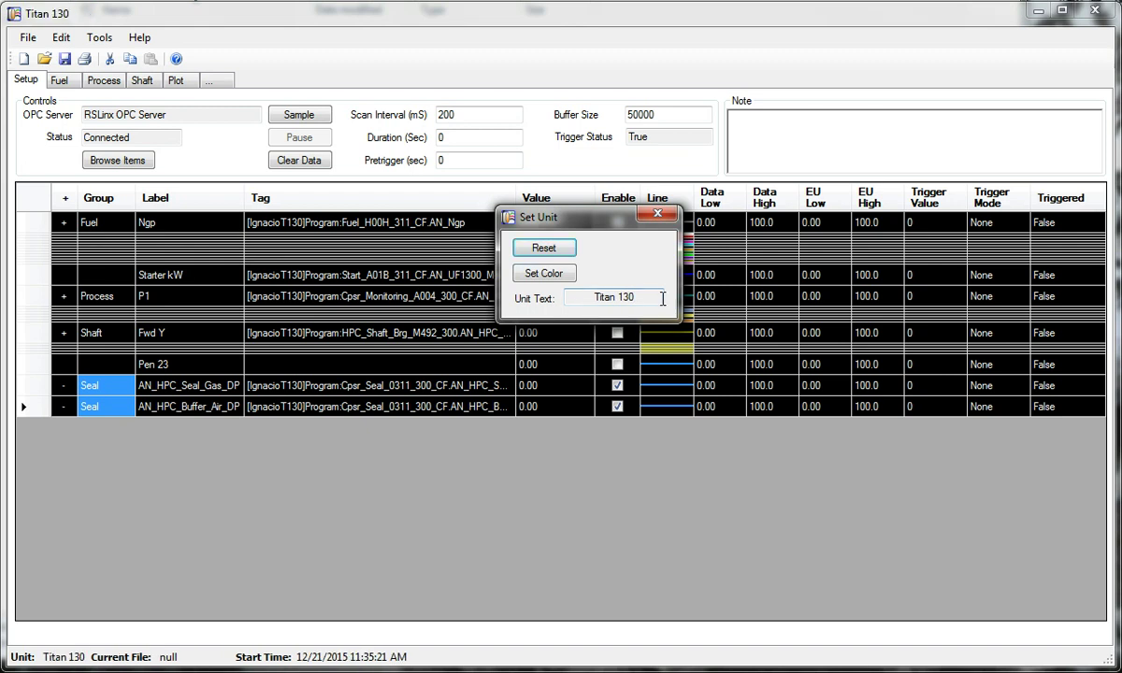
click(538, 272)
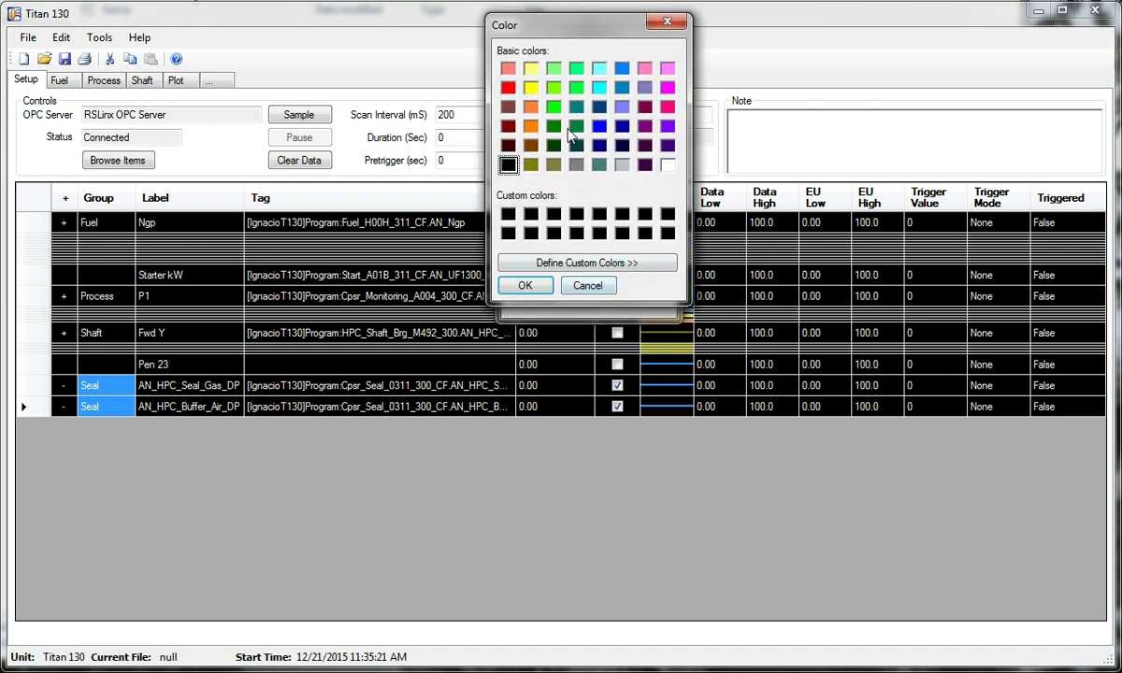
click(554, 106)
click(524, 285)
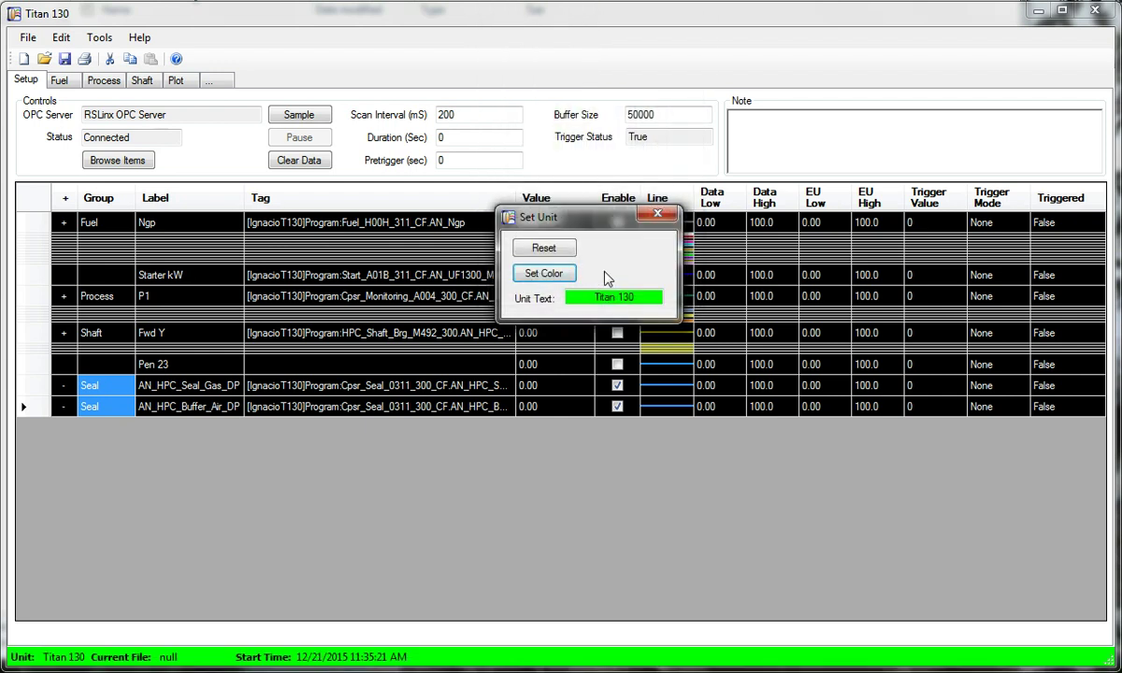
click(657, 215)
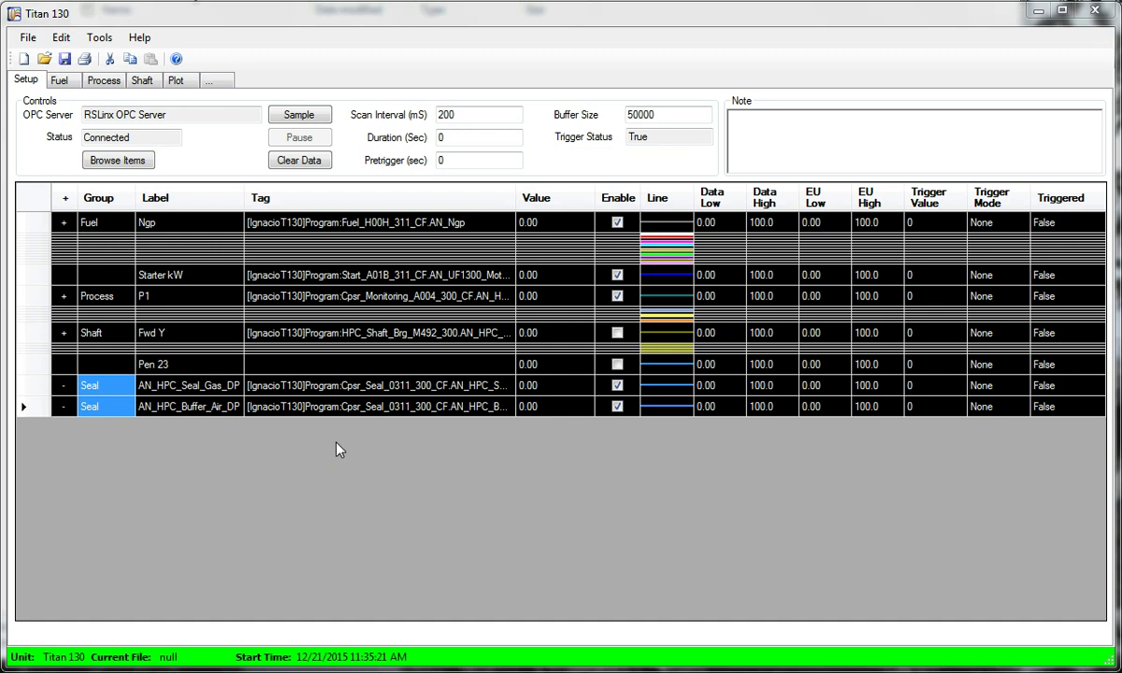
- Select the AN_HPC_Seal_Gas_DP and AN_HPC_Buffer_Air_DP rows and delete them
drag(30, 387, 28, 418)
key(Delete)
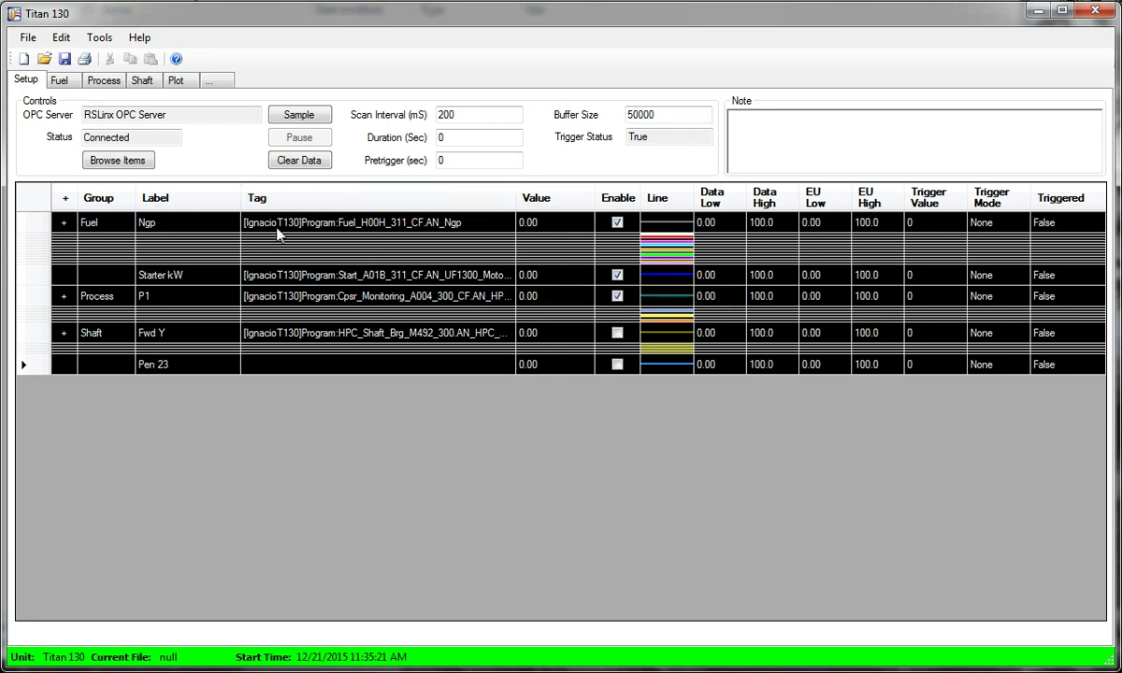
- Browse the Edit and Tools menus, then select the P1 pen's tag to read it
click(61, 37)
key(Escape)
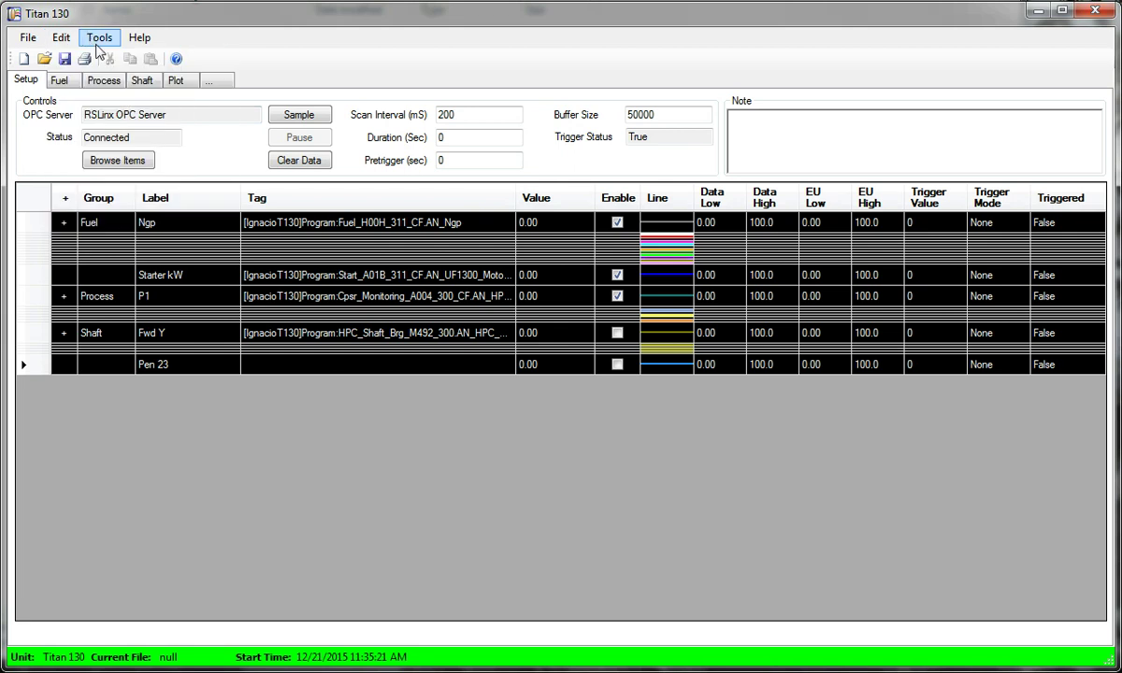
click(98, 38)
mouse_move(52, 42)
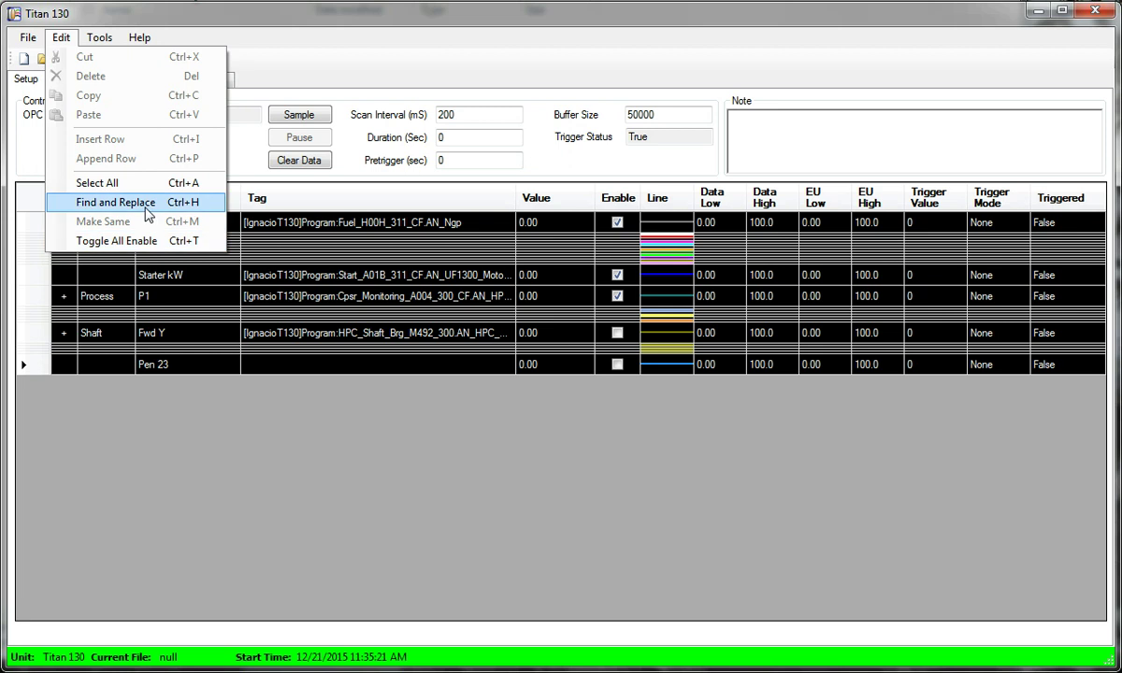
click(340, 299)
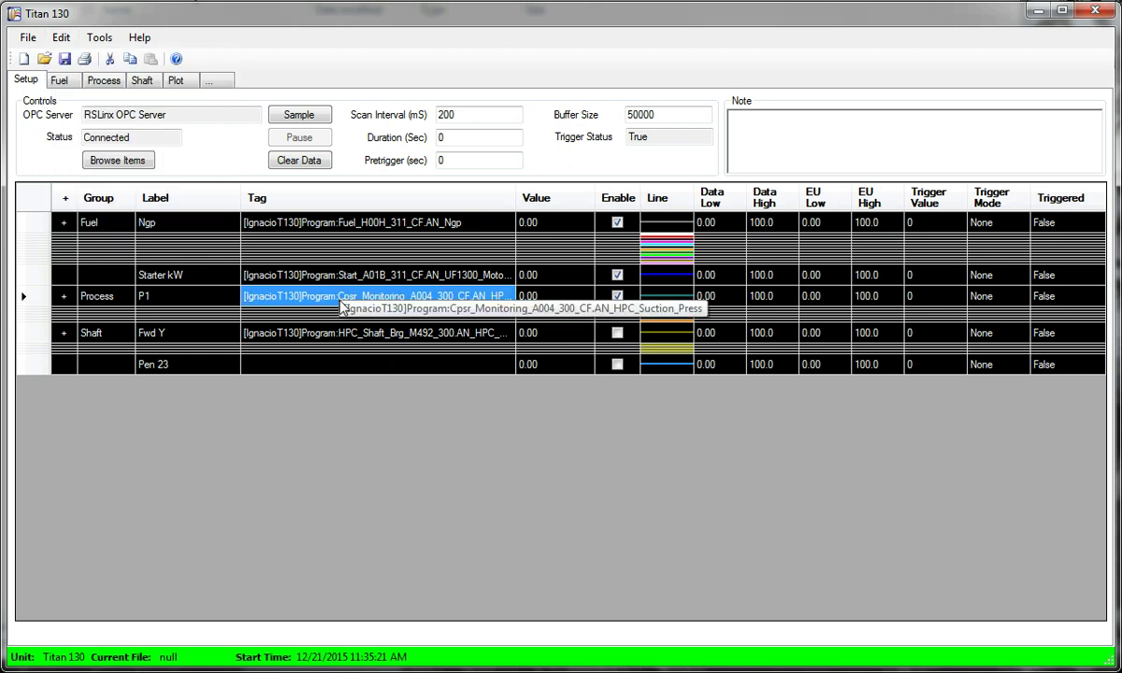
- Find IgnacioT130 and replace all occurrences with IgnacioM100 in the pen tags
key(ctrl+h)
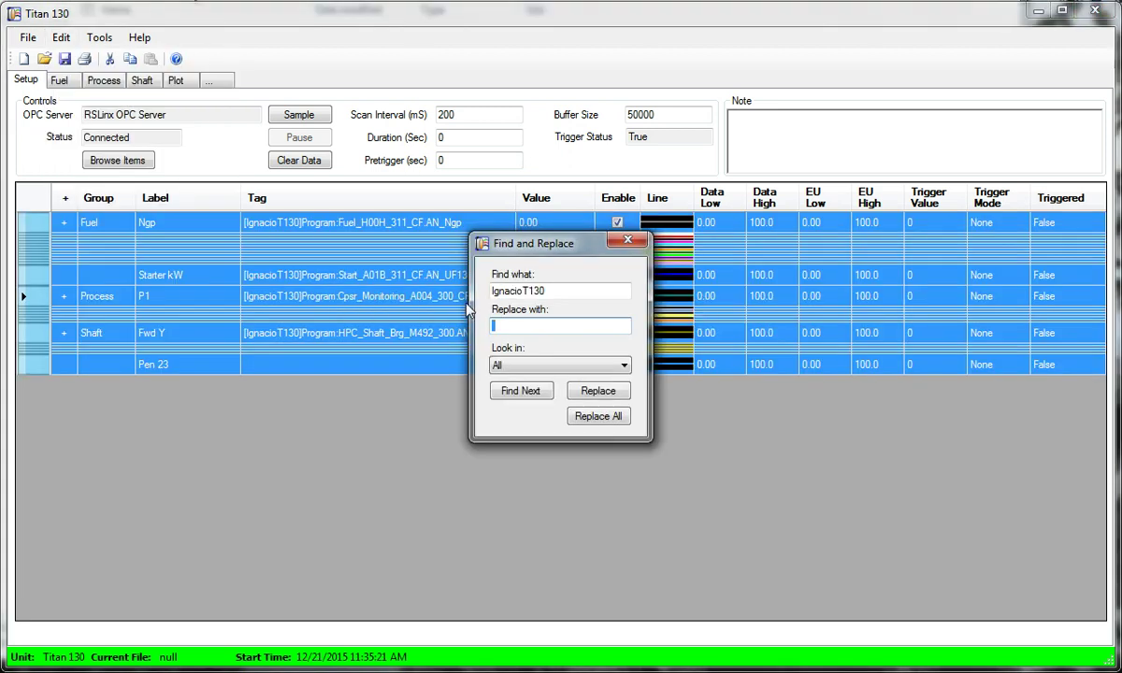
drag(491, 207, 526, 231)
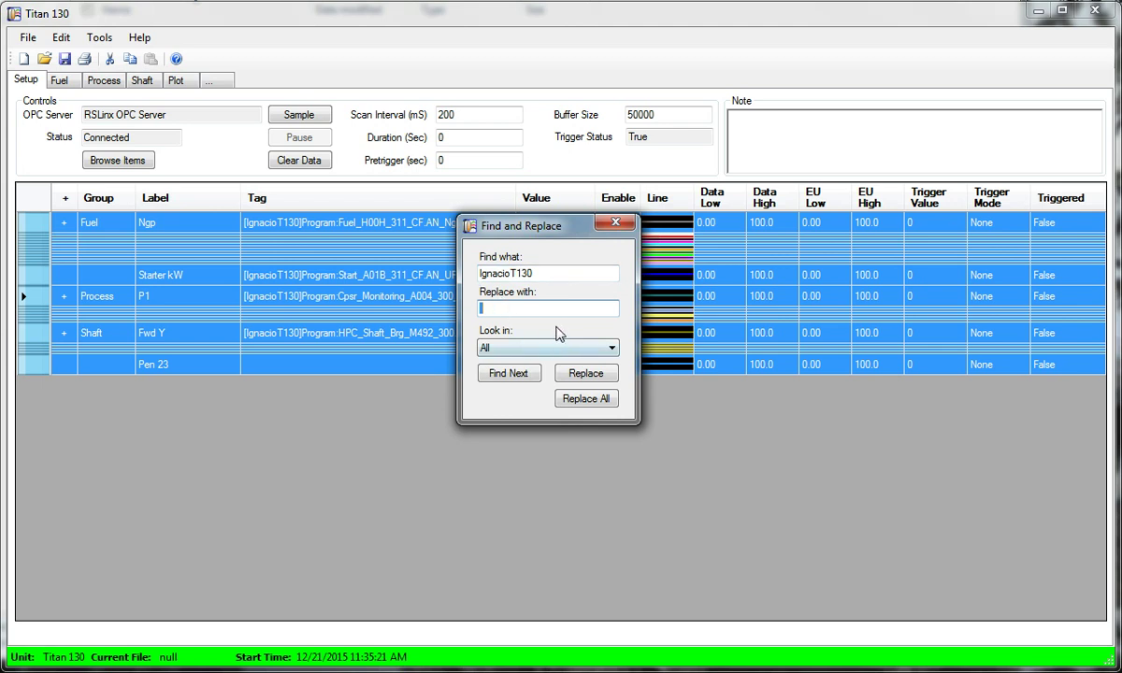
text(IgnacioM100)
click(587, 399)
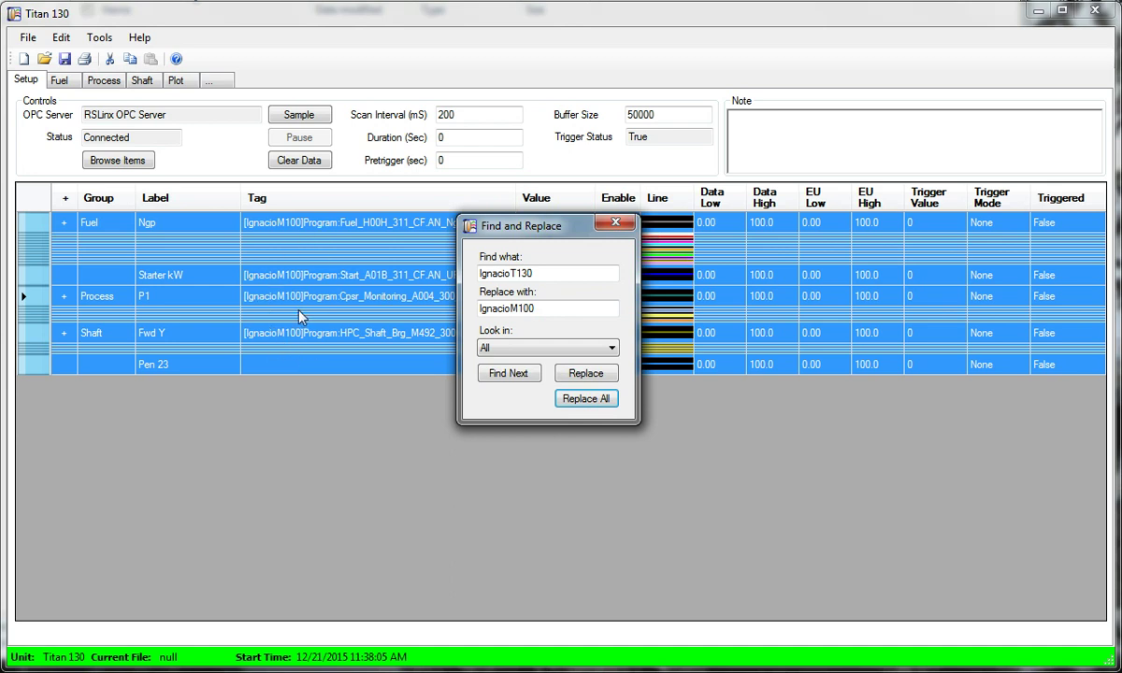
click(615, 222)
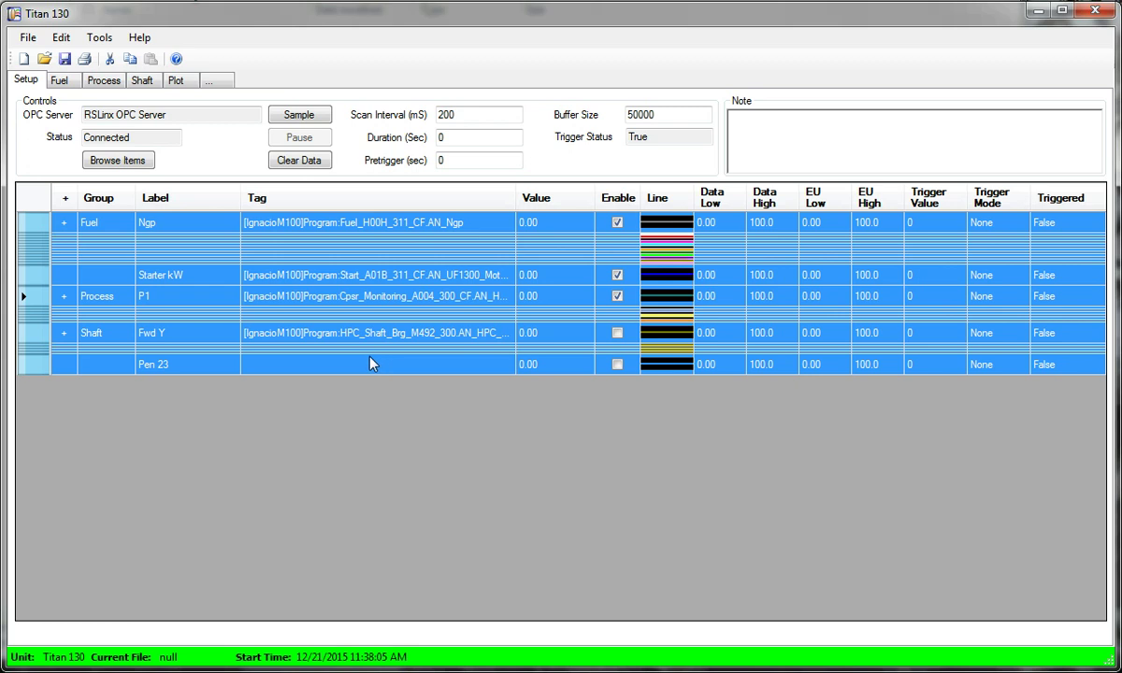
- Run Tools > Auto Map Tags (RSLogix5000) to remap the pens to IgnacioM100 tags
click(101, 40)
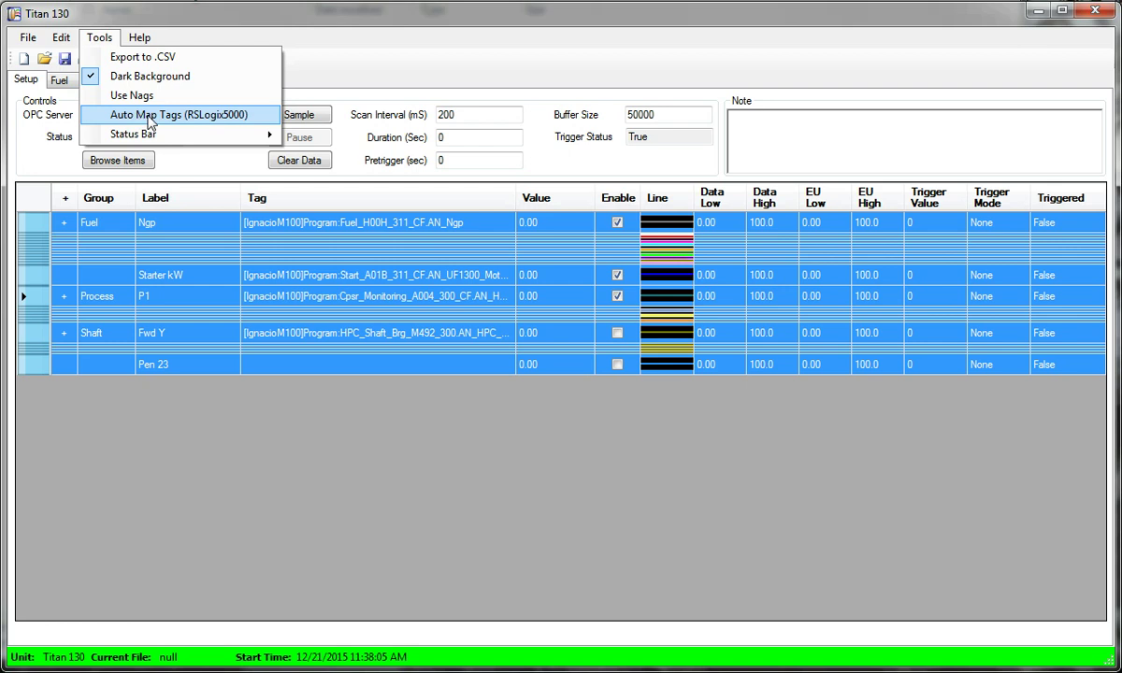
click(150, 116)
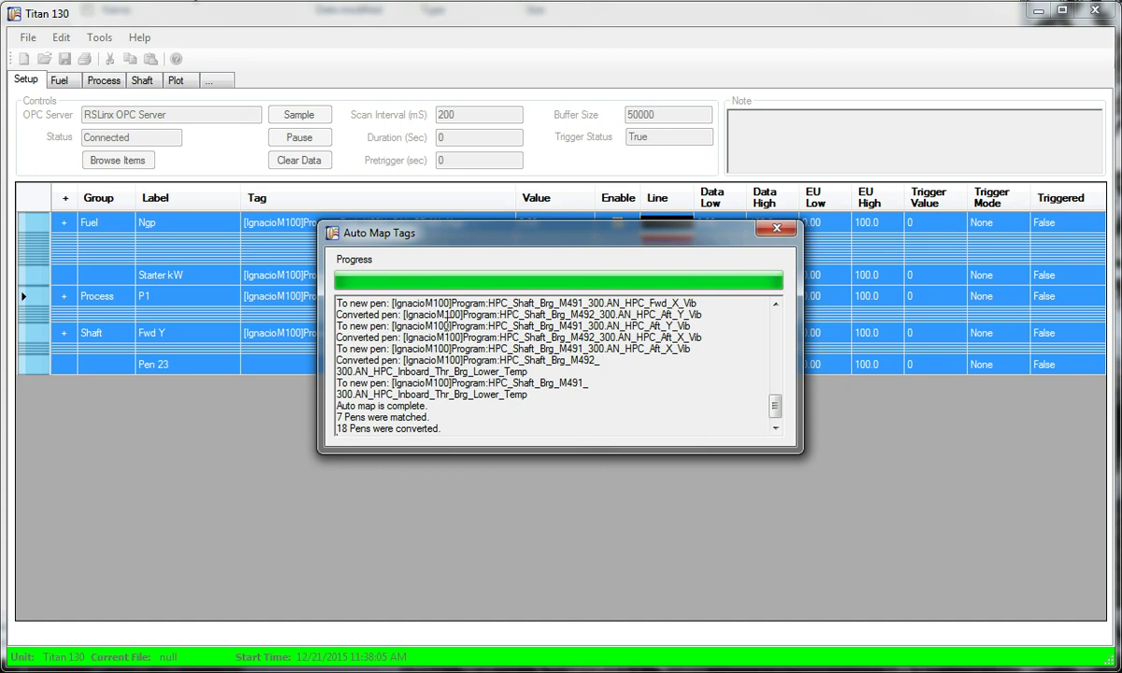
scroll(537, 343, up, 5)
scroll(537, 343, up, 6)
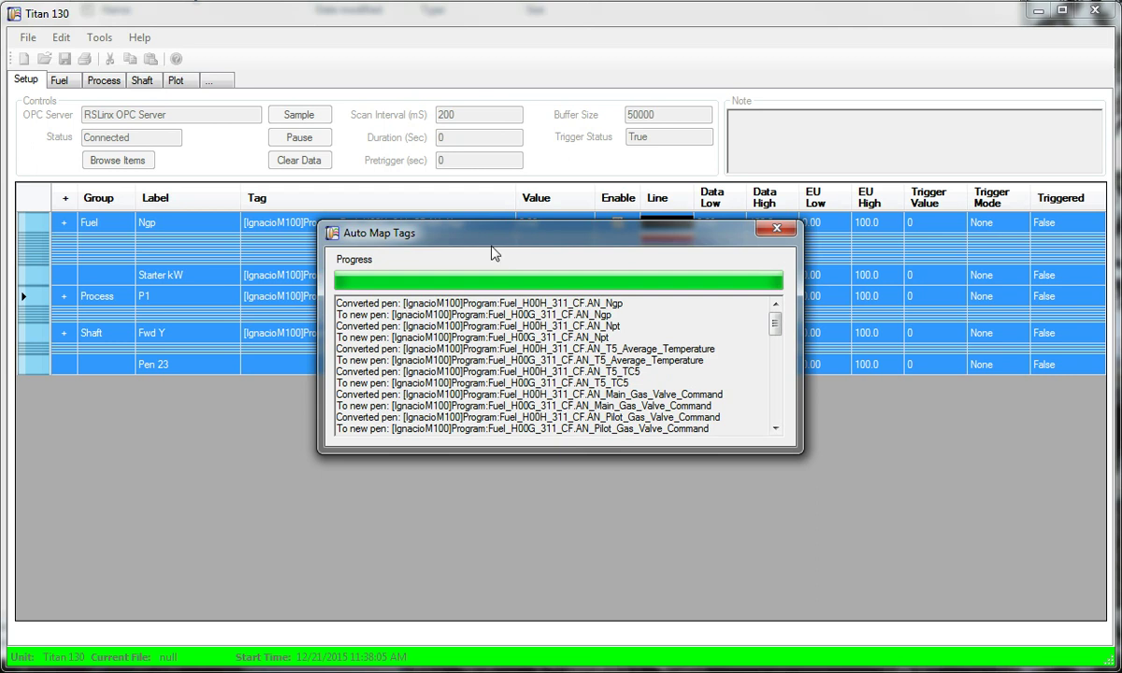
drag(464, 234, 432, 263)
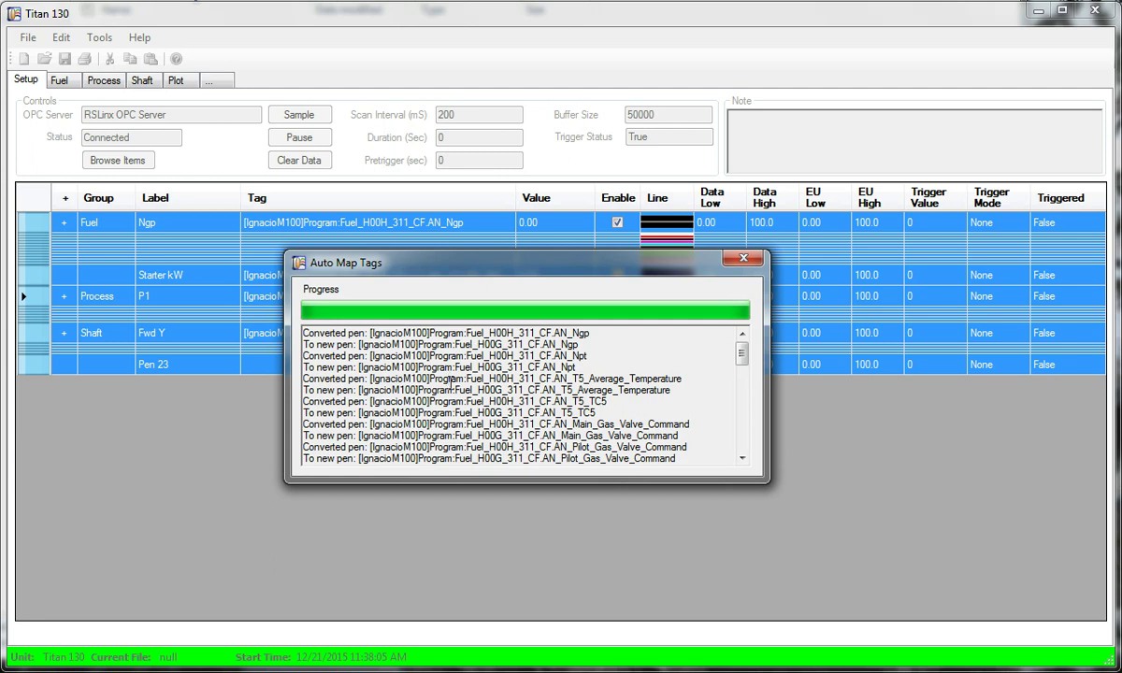
- Review the mapping log's 'Exact match found' entries, such as AN_HPC_Suction_Press
scroll(465, 383, down, 1)
scroll(464, 384, down, 2)
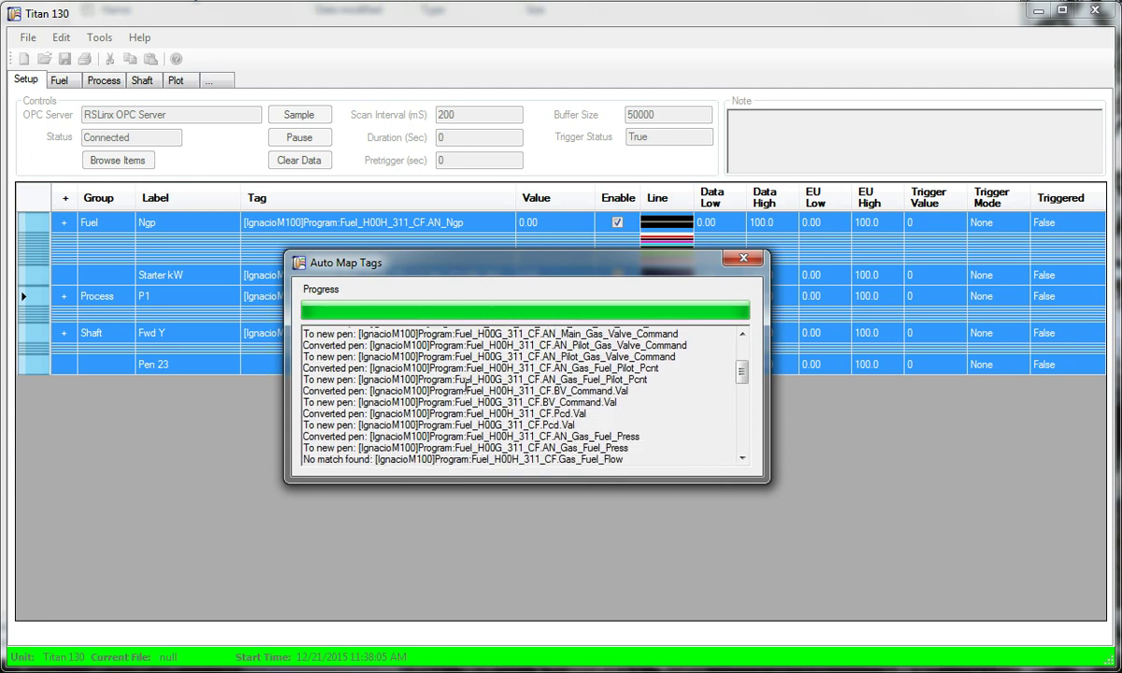
scroll(464, 384, down, 2)
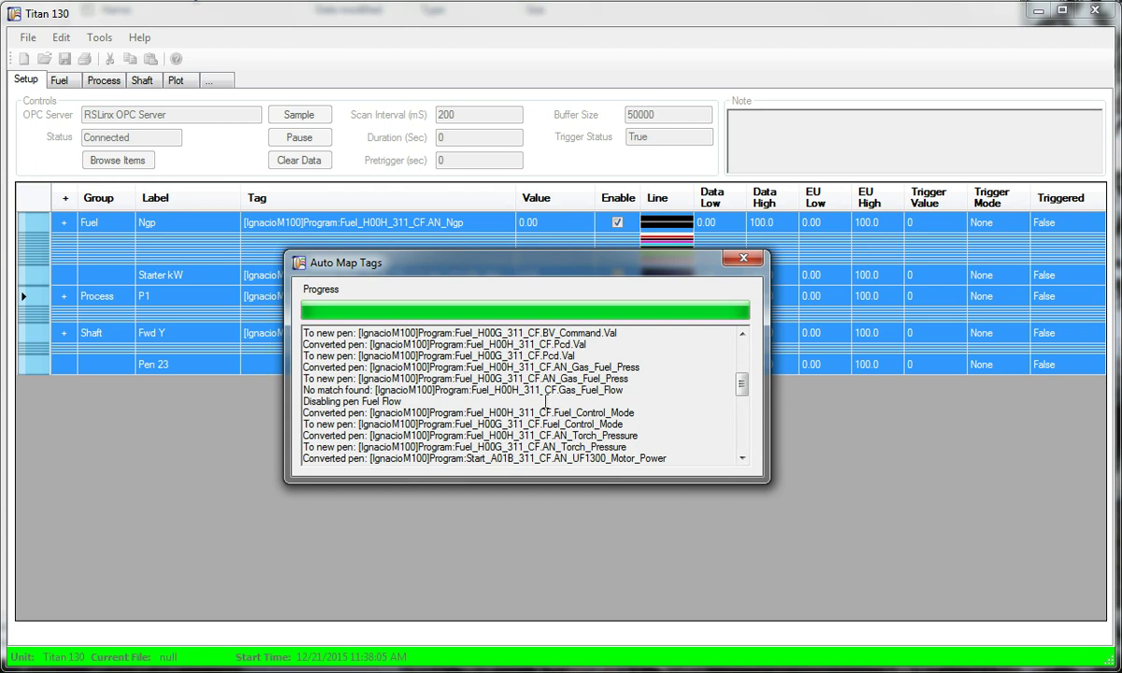
scroll(517, 369, down, 1)
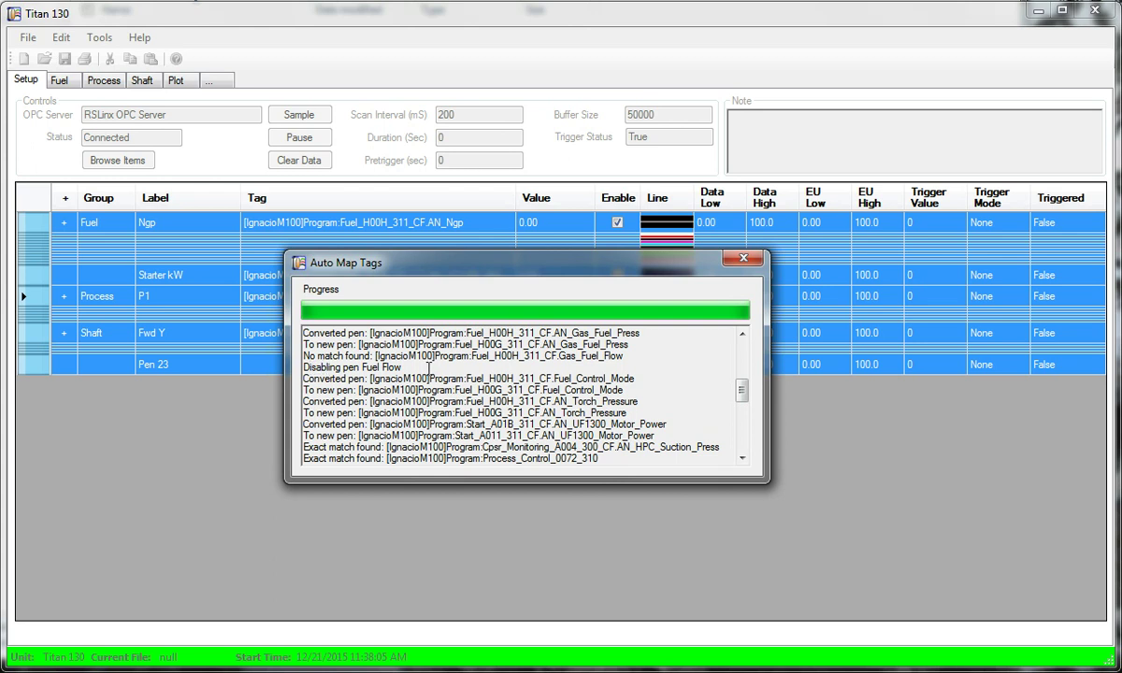
scroll(429, 367, down, 2)
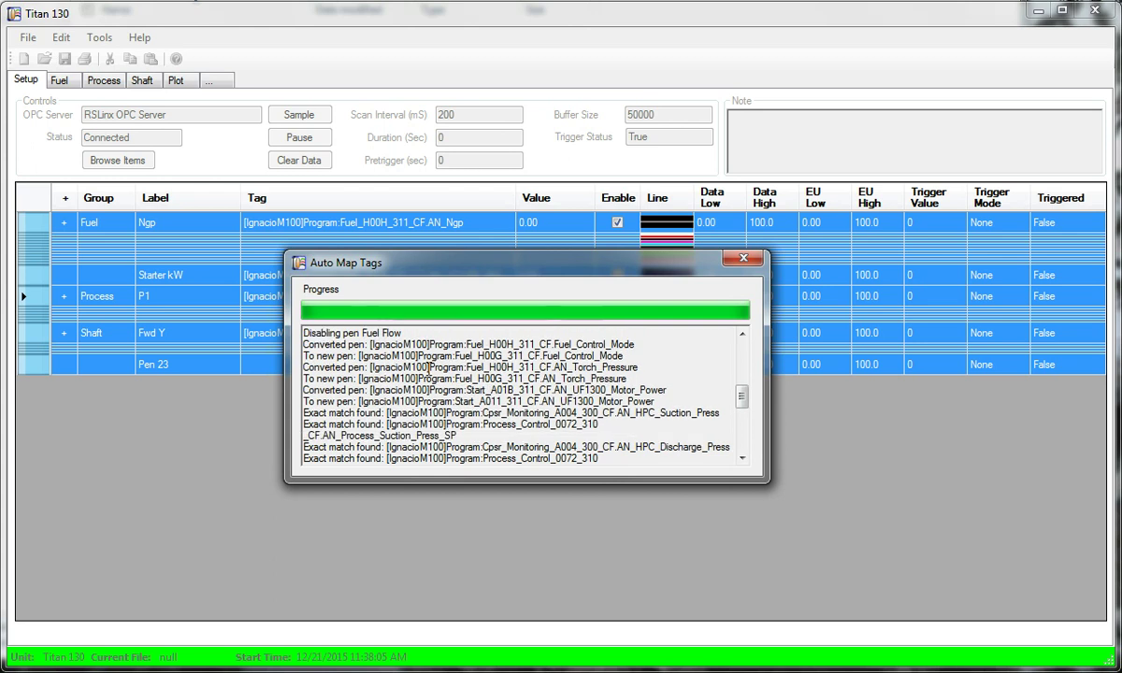
drag(305, 384, 358, 390)
click(412, 379)
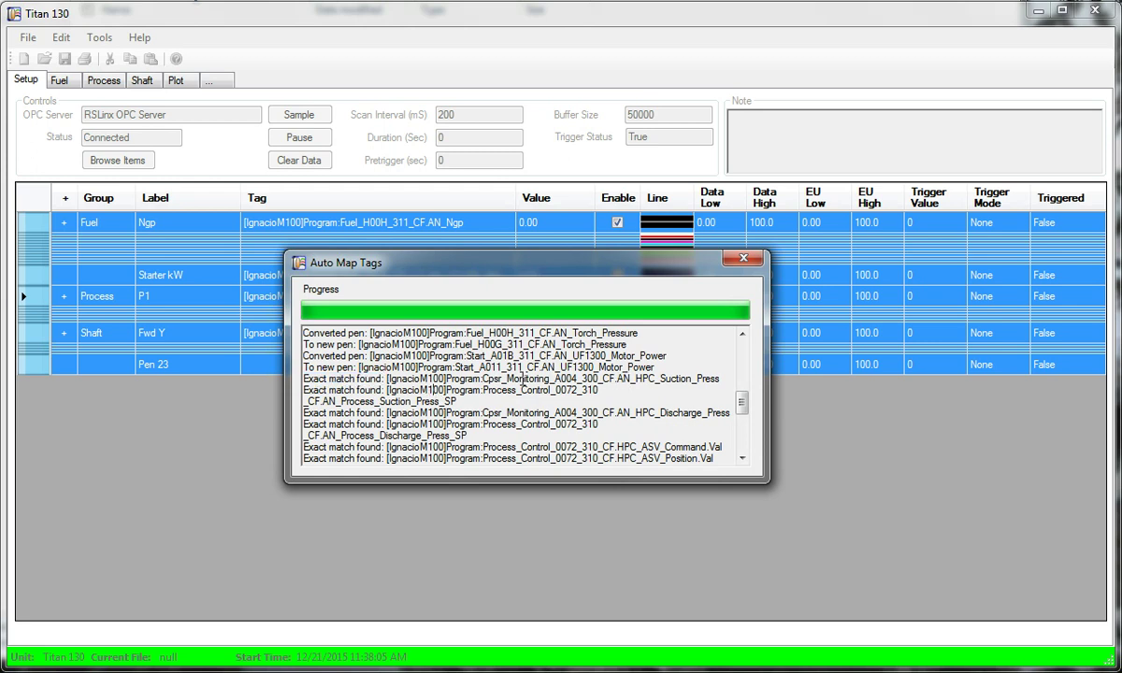
drag(618, 379, 719, 379)
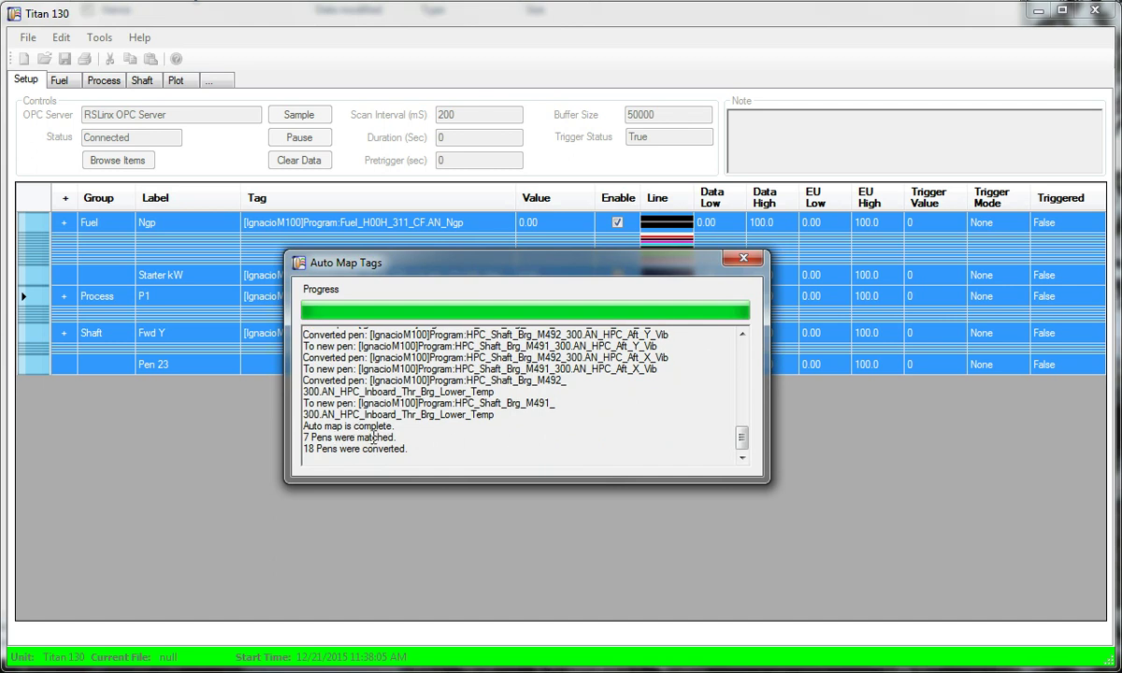
scroll(489, 416, up, 10)
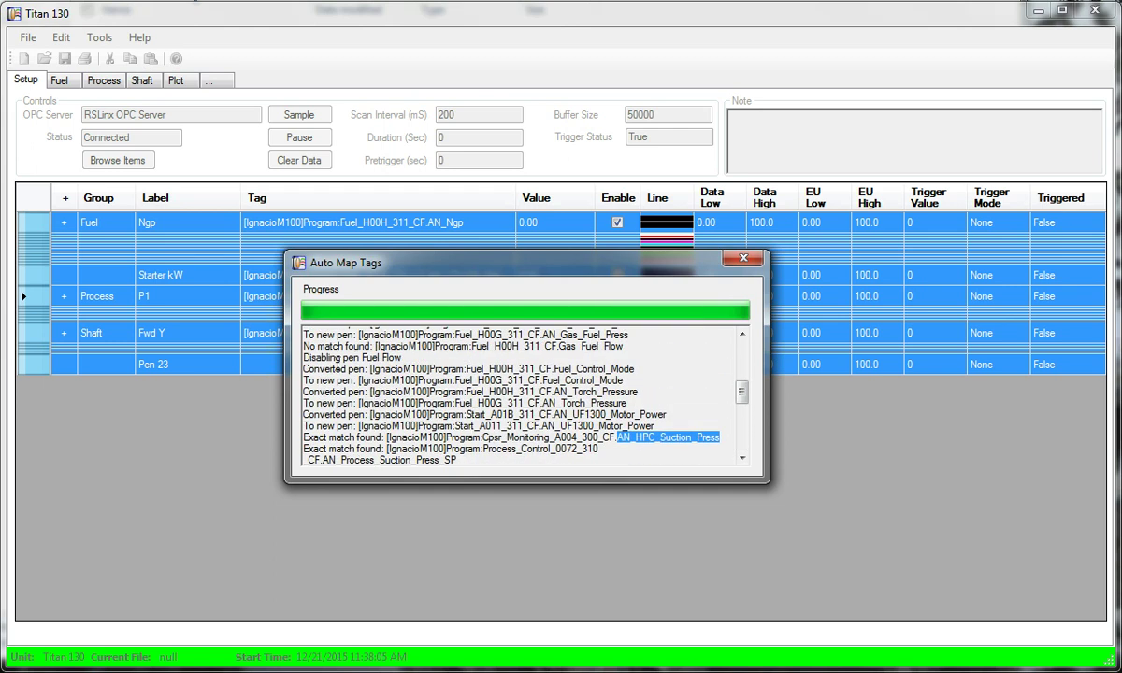
- Close the auto-map results, expand the Fuel group, select Fuel Flow and start sampling
click(743, 257)
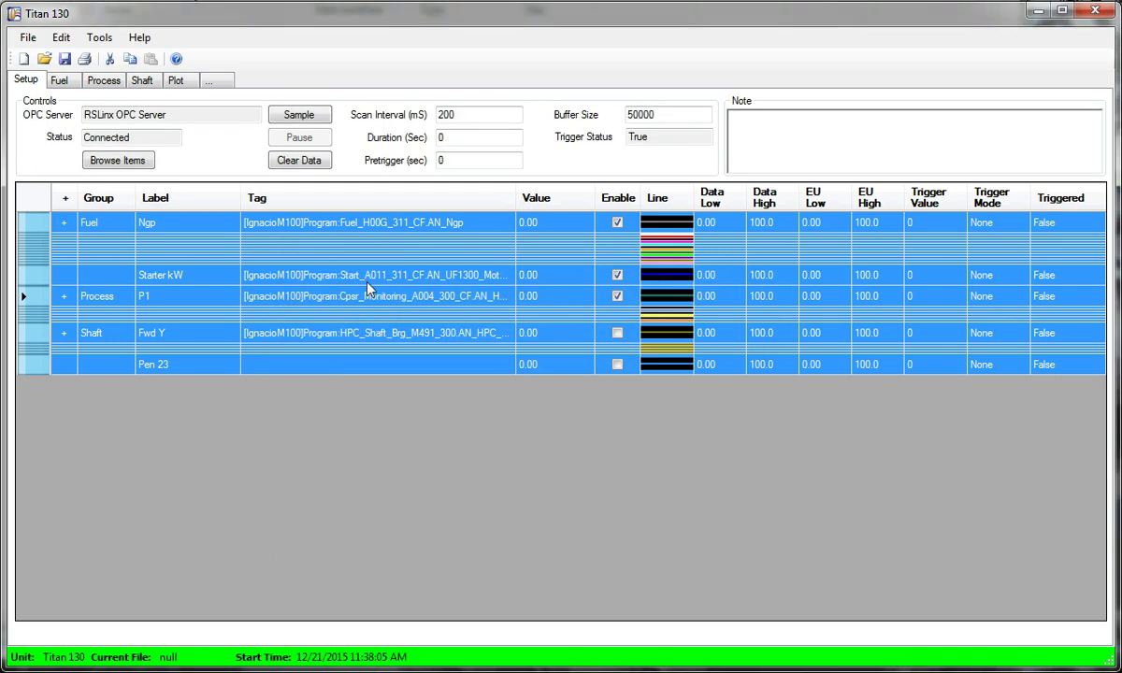
click(64, 222)
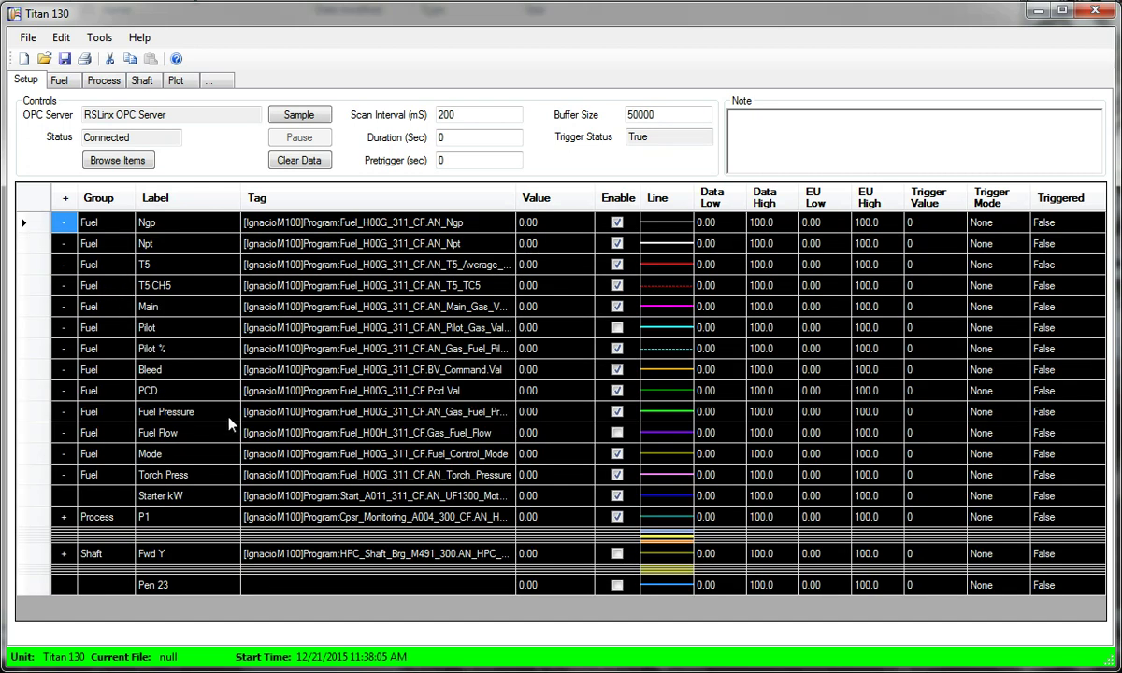
click(200, 433)
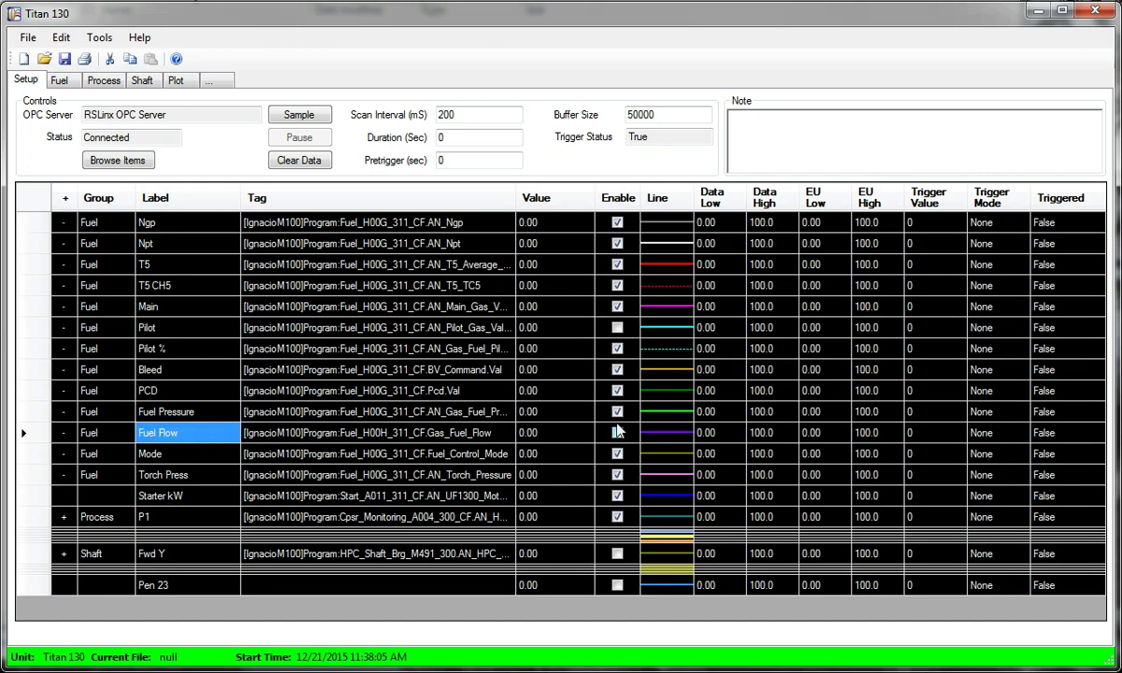
click(281, 117)
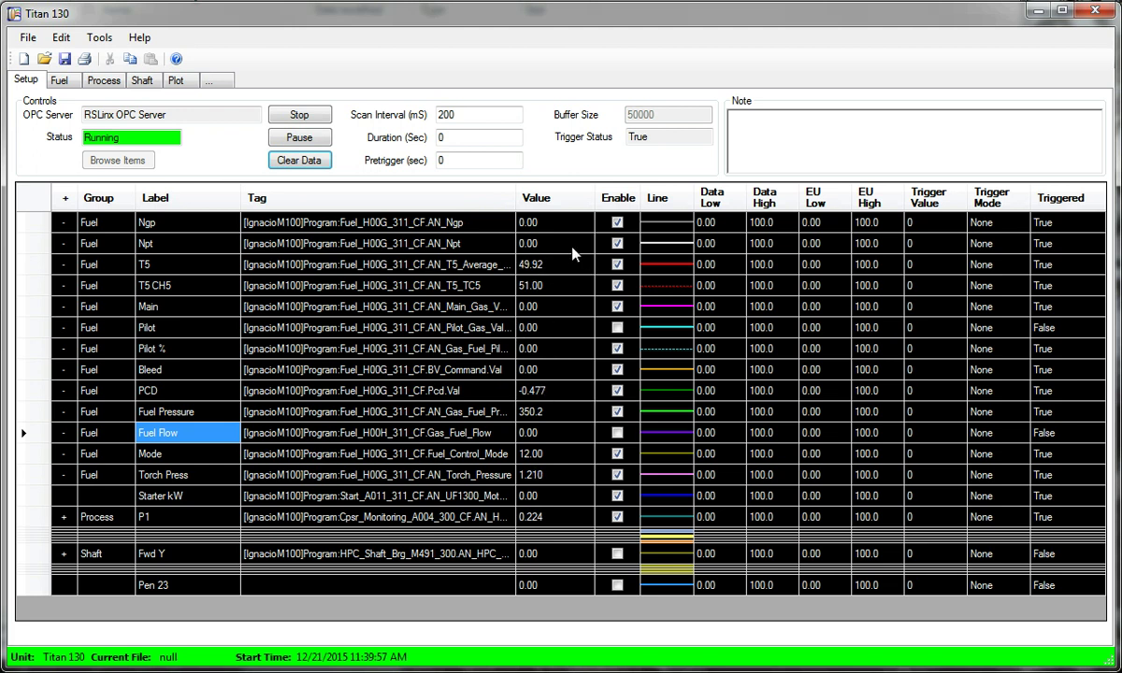
- Replace the Titan 130 unit text with 'Mars 100' and choose orange as the footer colour
click(64, 659)
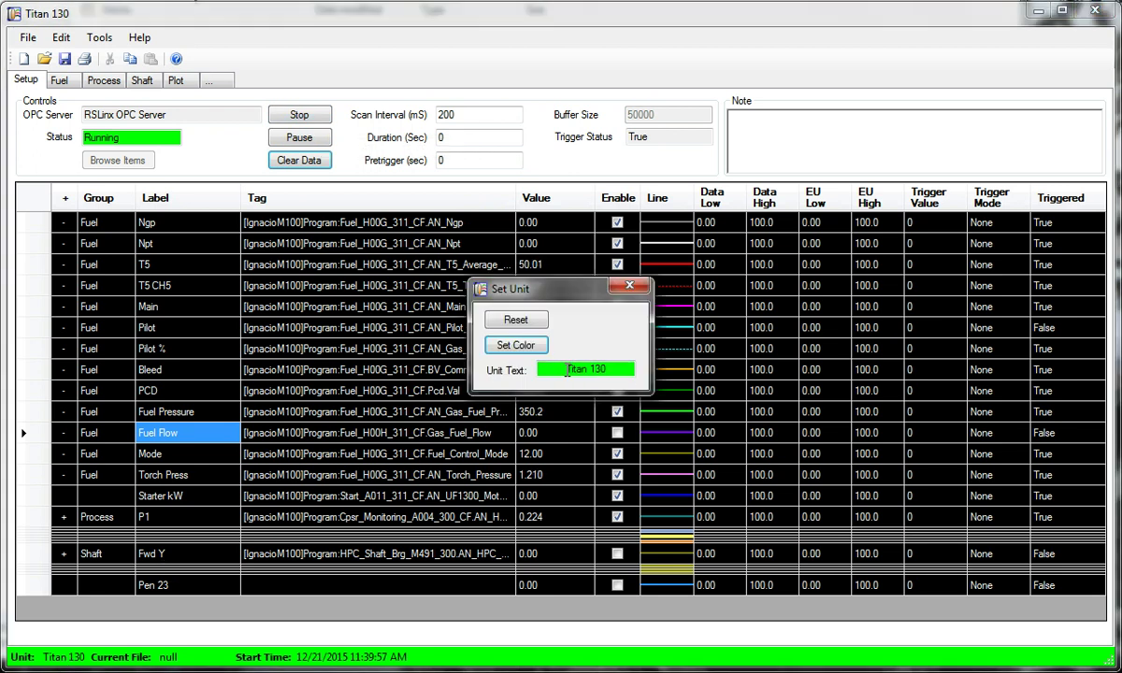
key(ctrl+a)
text(M)
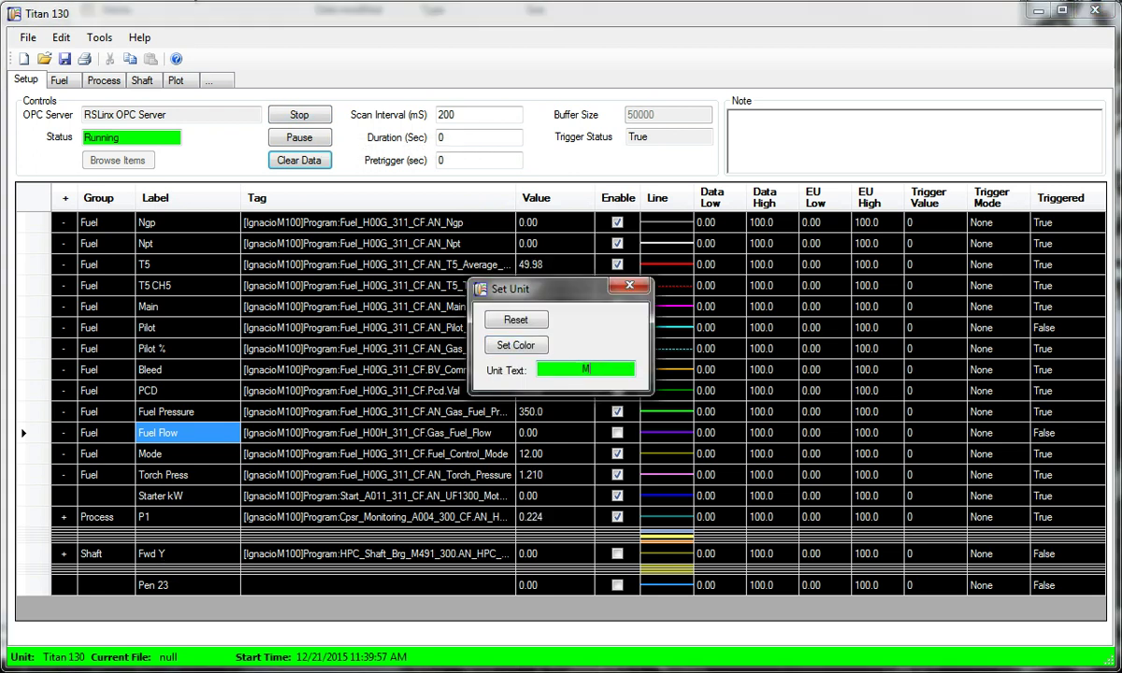
text(ars 100)
key(Return)
click(500, 342)
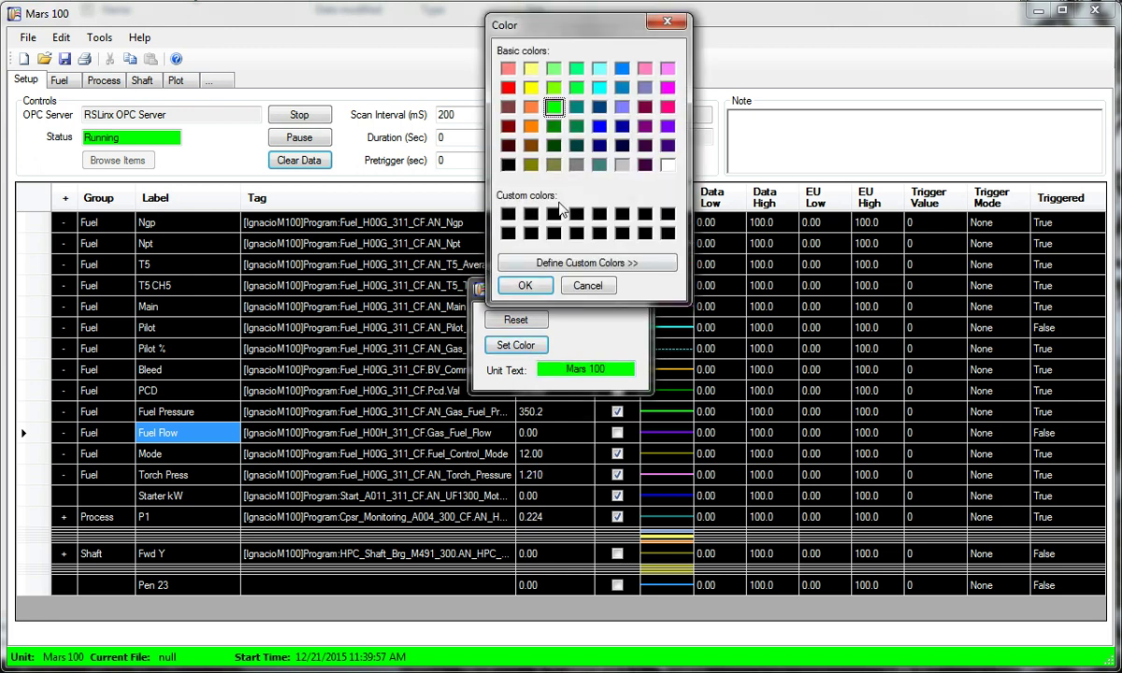
click(531, 128)
click(525, 285)
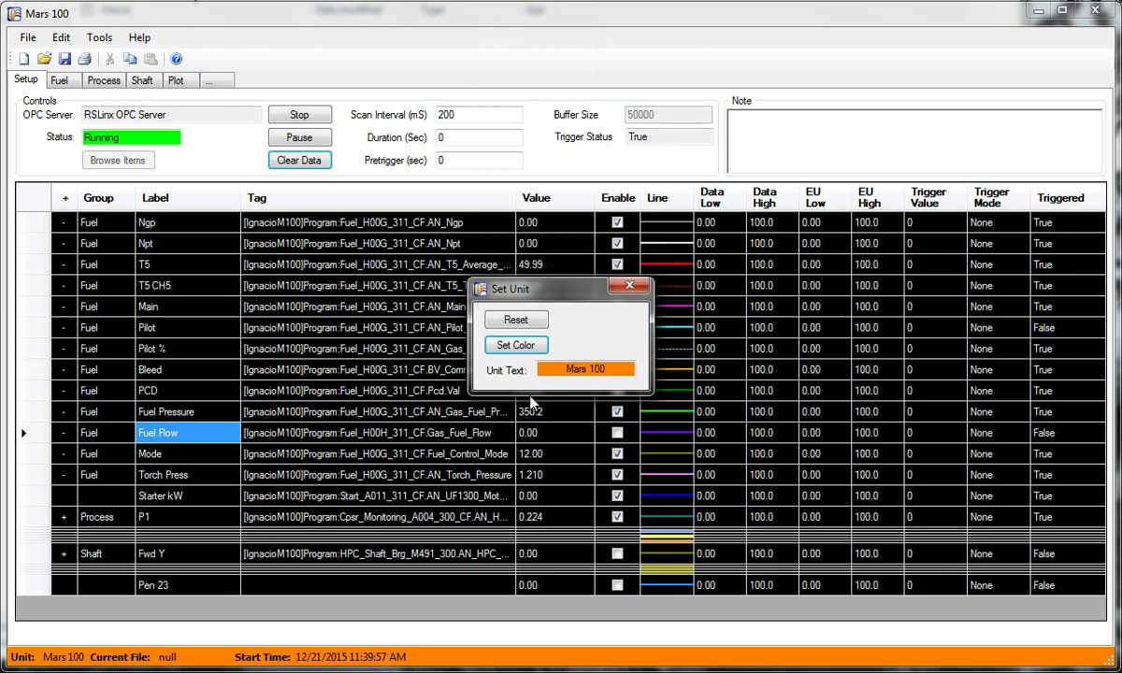
click(641, 284)
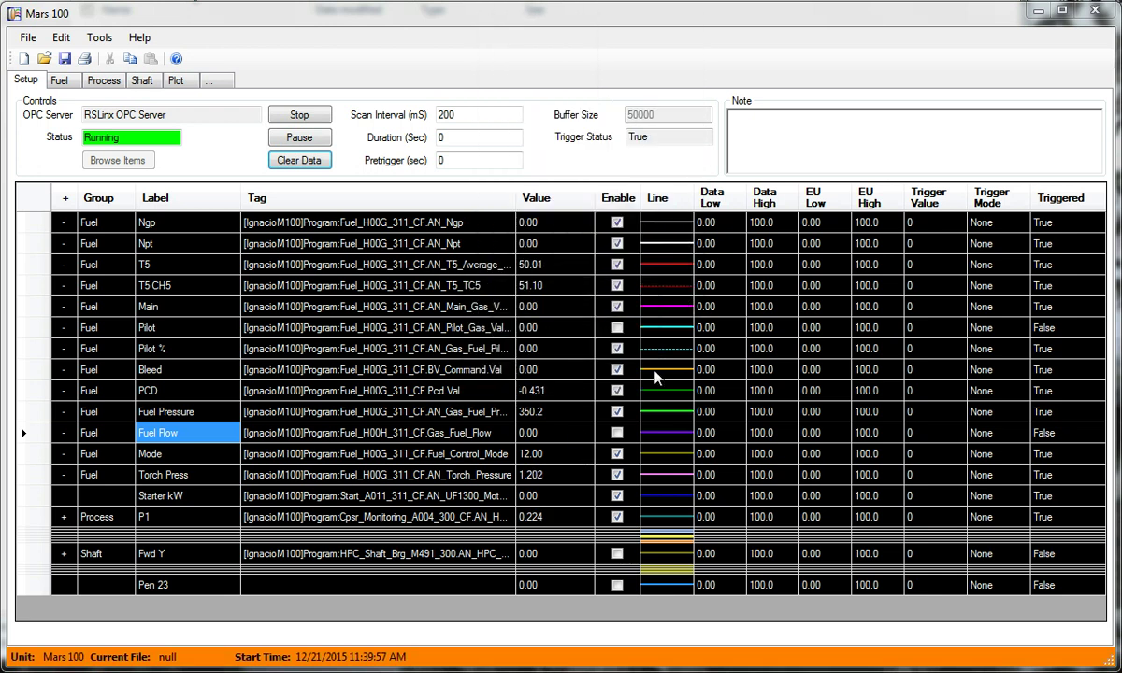